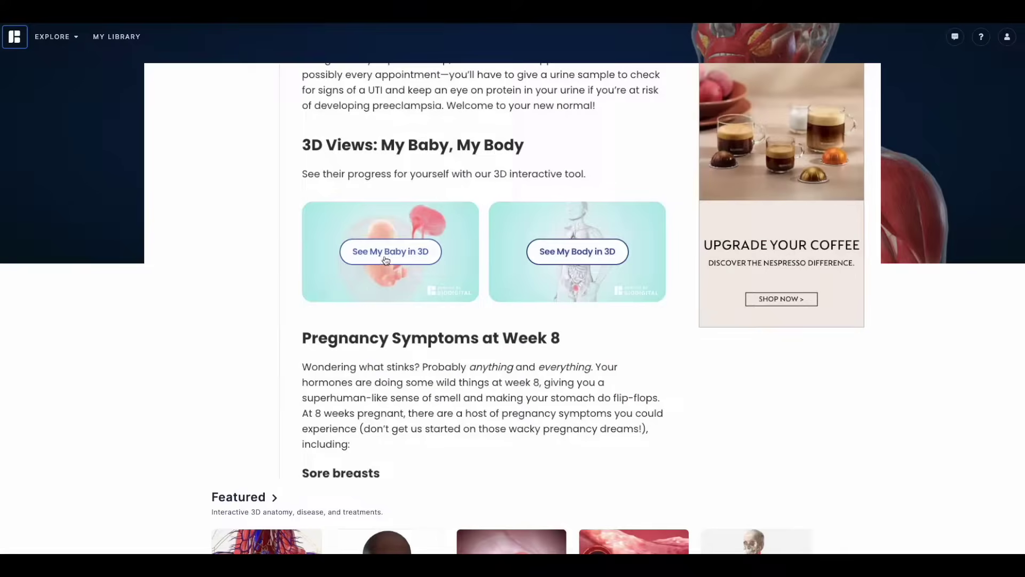
pyautogui.click(395, 258)
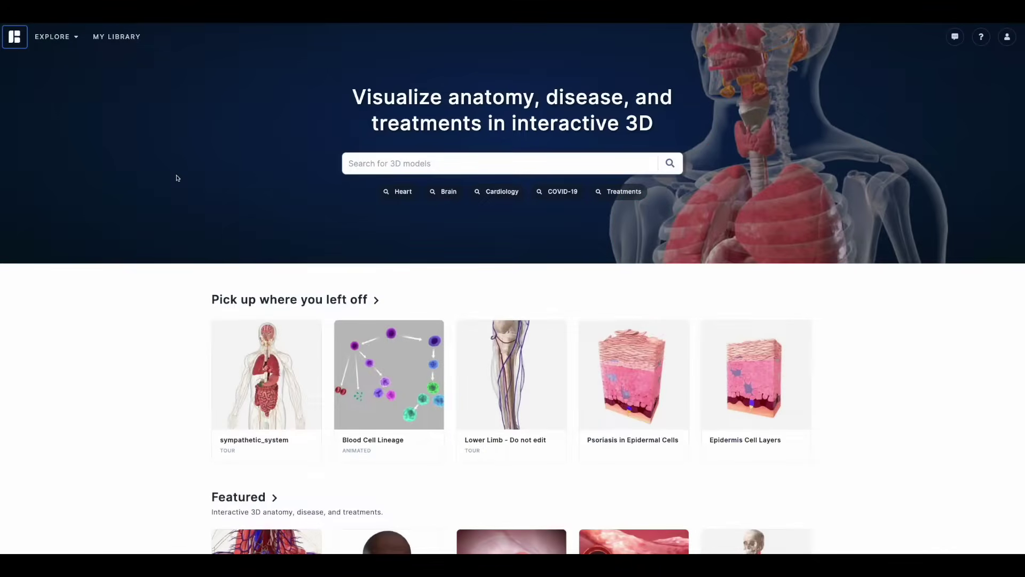
# Look through the home page's model collections, from the recently used models down to Guided Journeys and Anatomy Quizzes
pyautogui.scroll(-4, 173, 179)
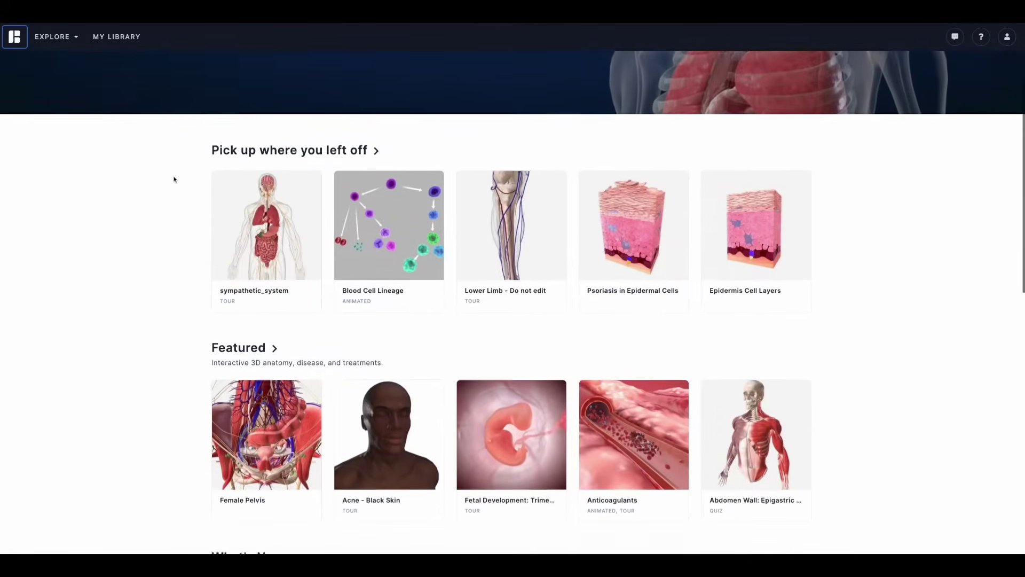
pyautogui.scroll(-5, 172, 180)
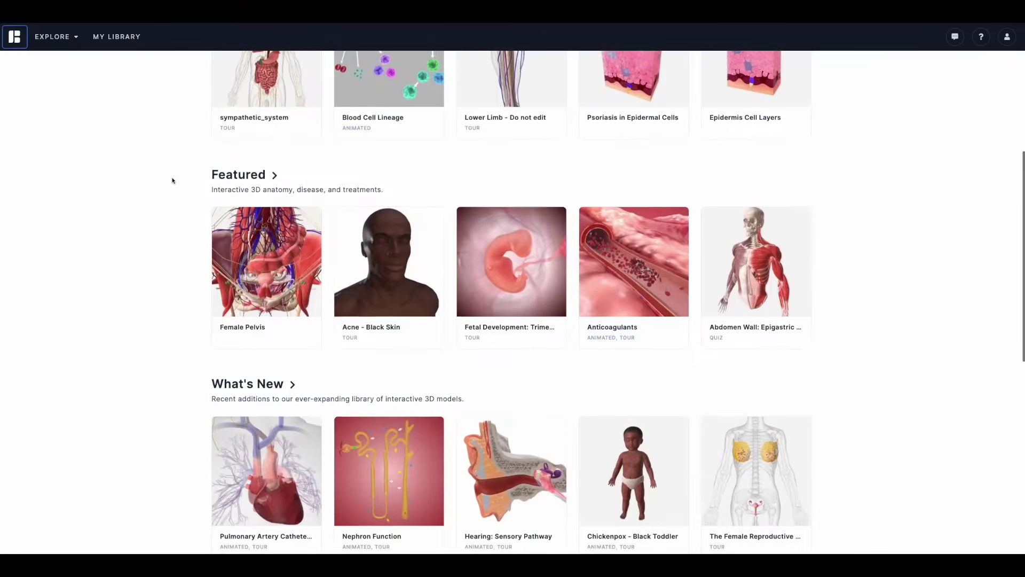
pyautogui.scroll(-4, 173, 181)
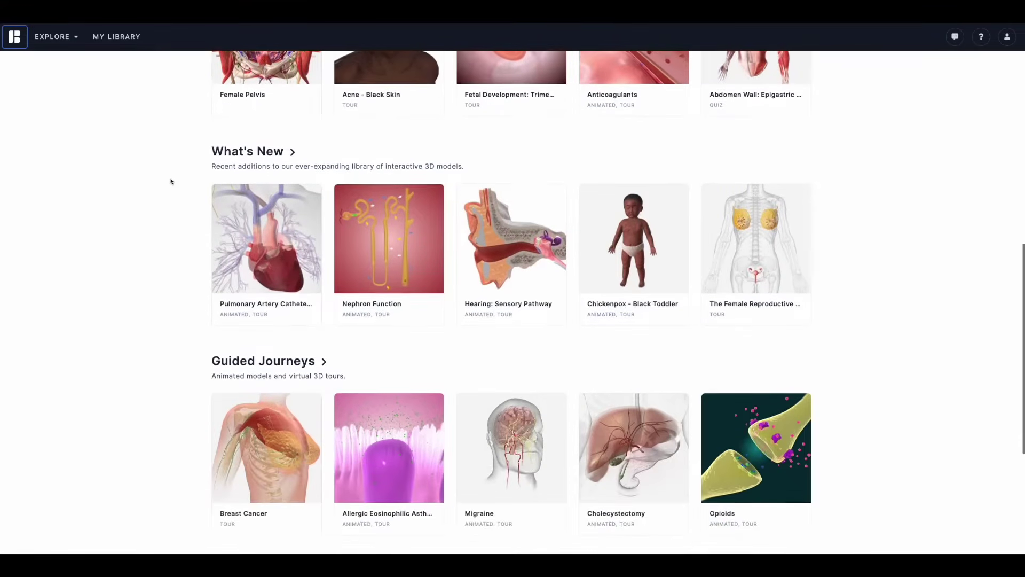
pyautogui.scroll(-3, 168, 184)
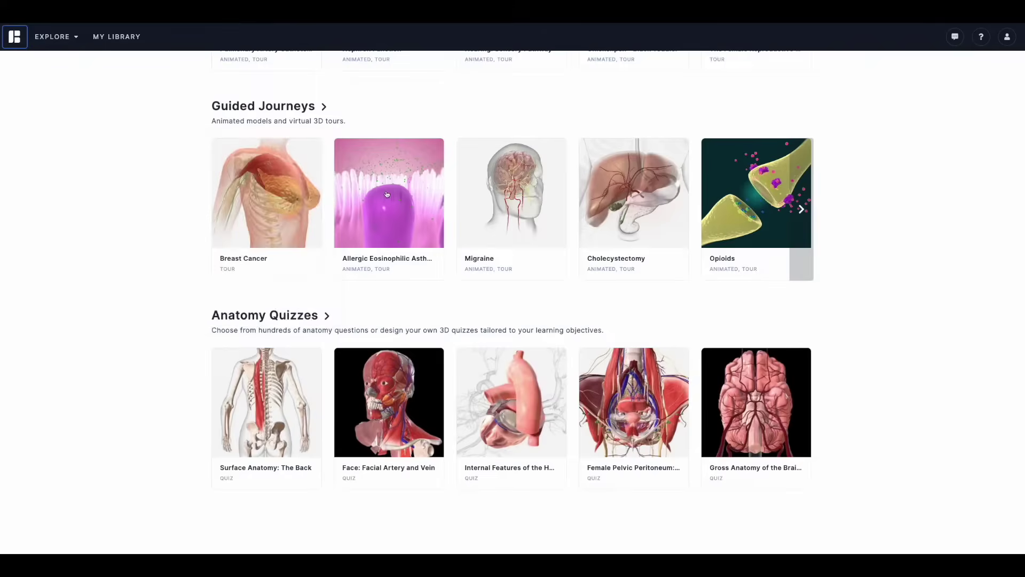
pyautogui.moveTo(398, 194)
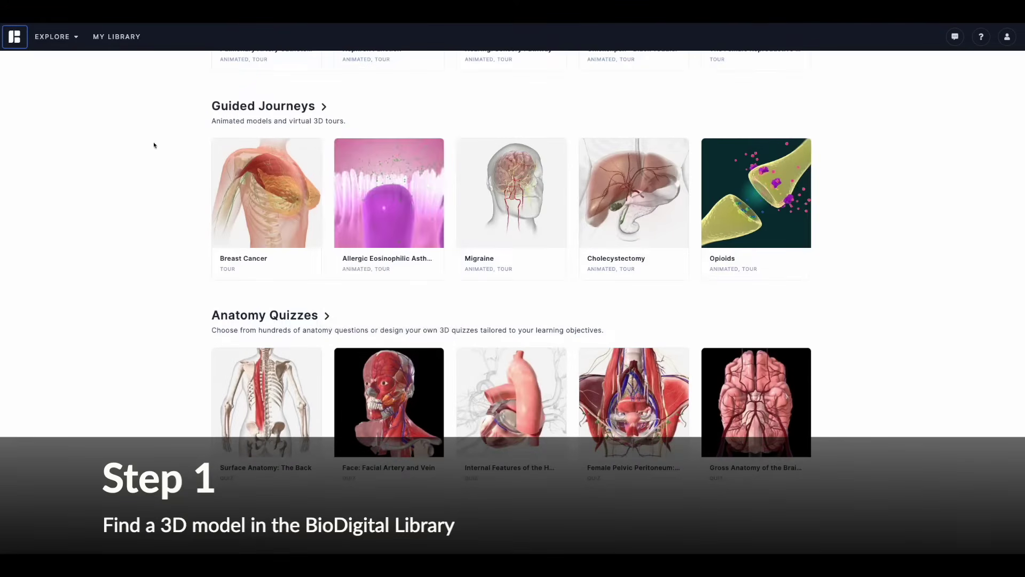
pyautogui.scroll(2, 95, 127)
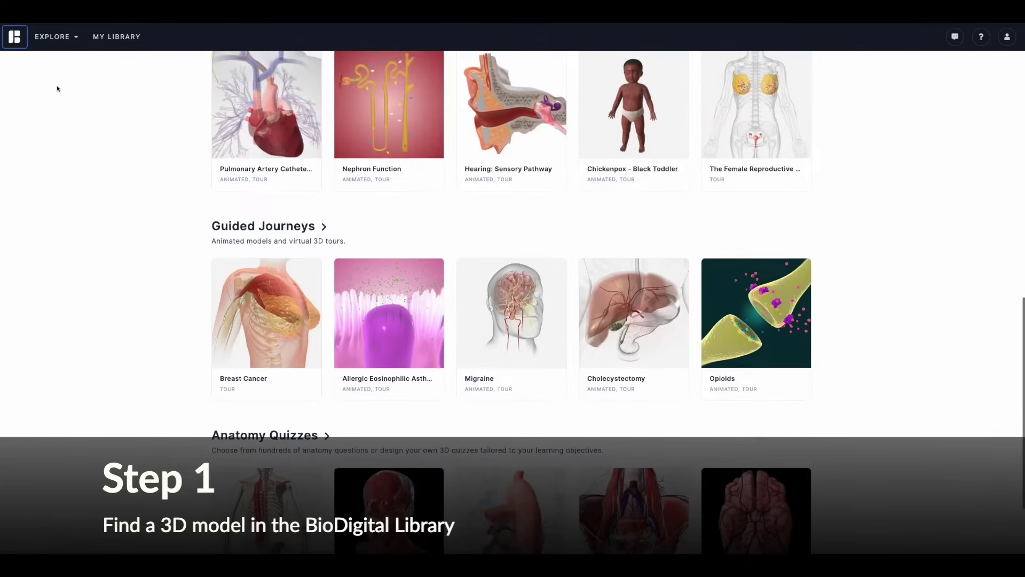
# Open the complete All Models library, look through its alphabetical list of models, and return to the beginning of the list
pyautogui.click(55, 37)
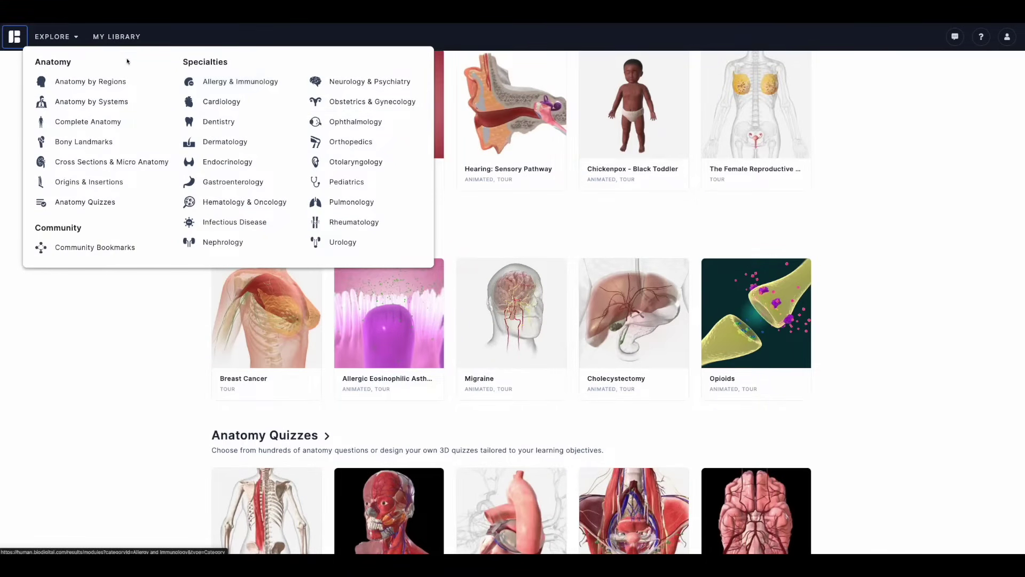
pyautogui.click(52, 37)
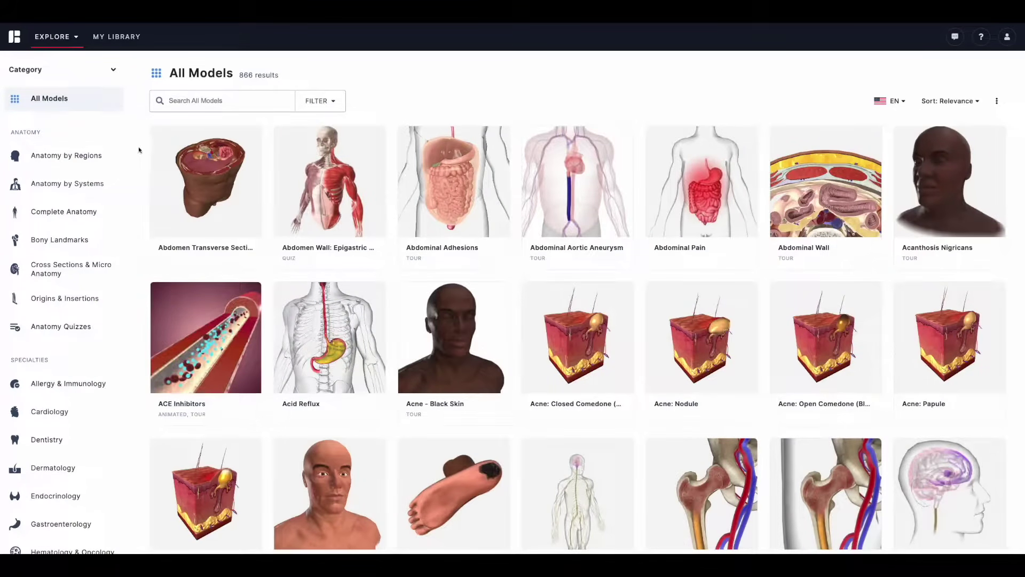
pyautogui.scroll(-3, 140, 151)
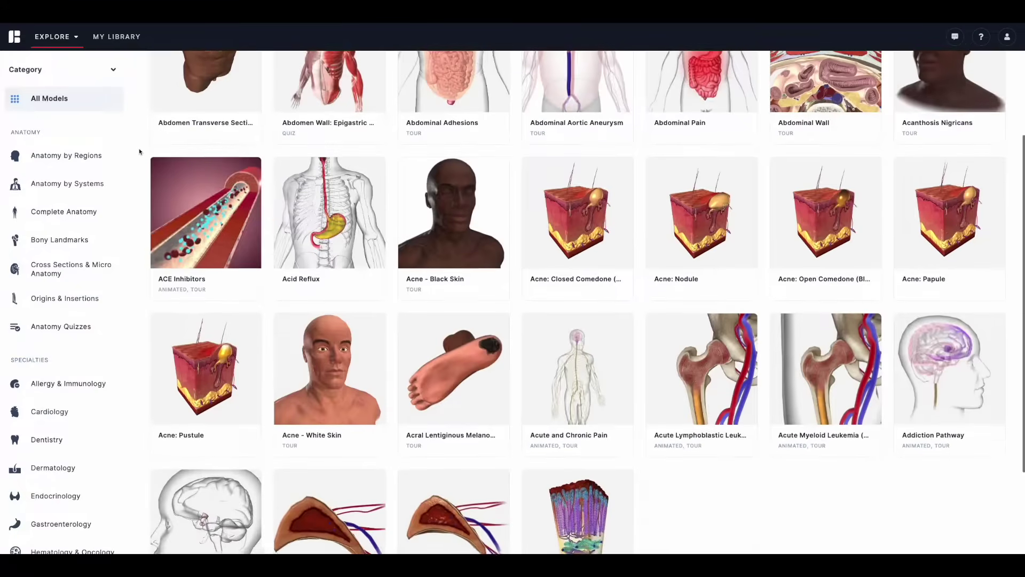
pyautogui.scroll(-1, 139, 151)
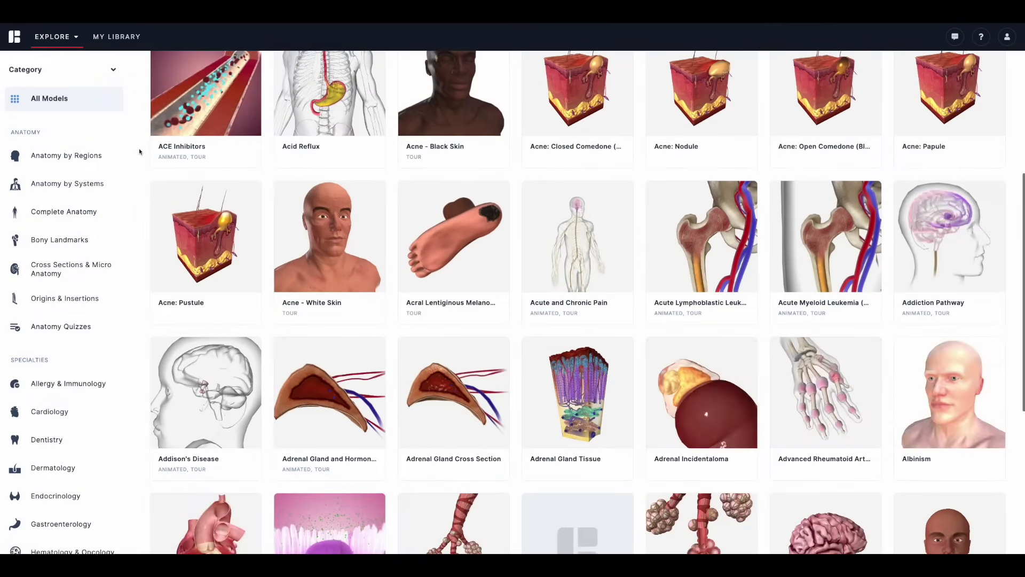
pyautogui.scroll(-1, 139, 151)
pyautogui.scroll(-5, 139, 151)
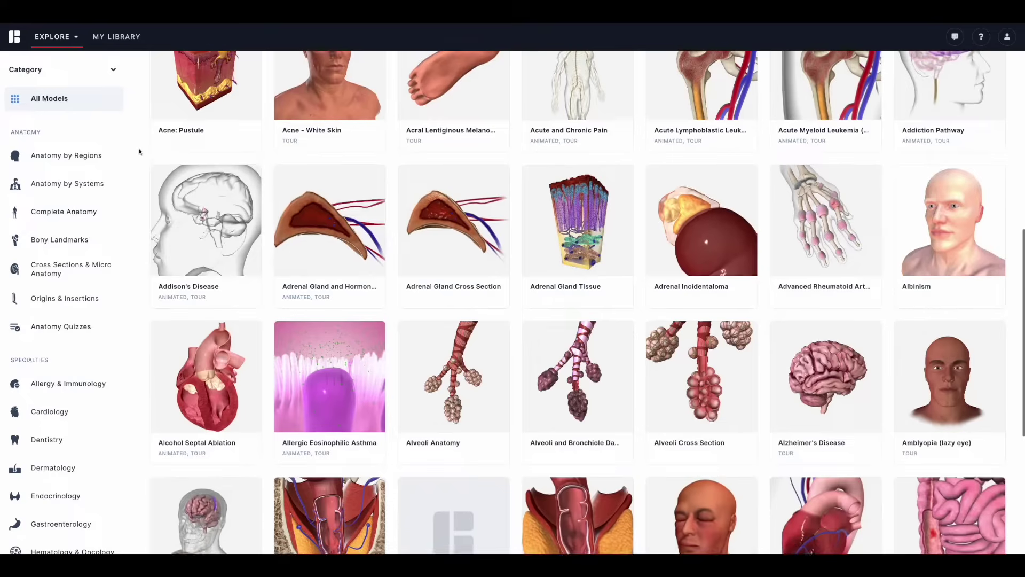
pyautogui.scroll(-3, 139, 152)
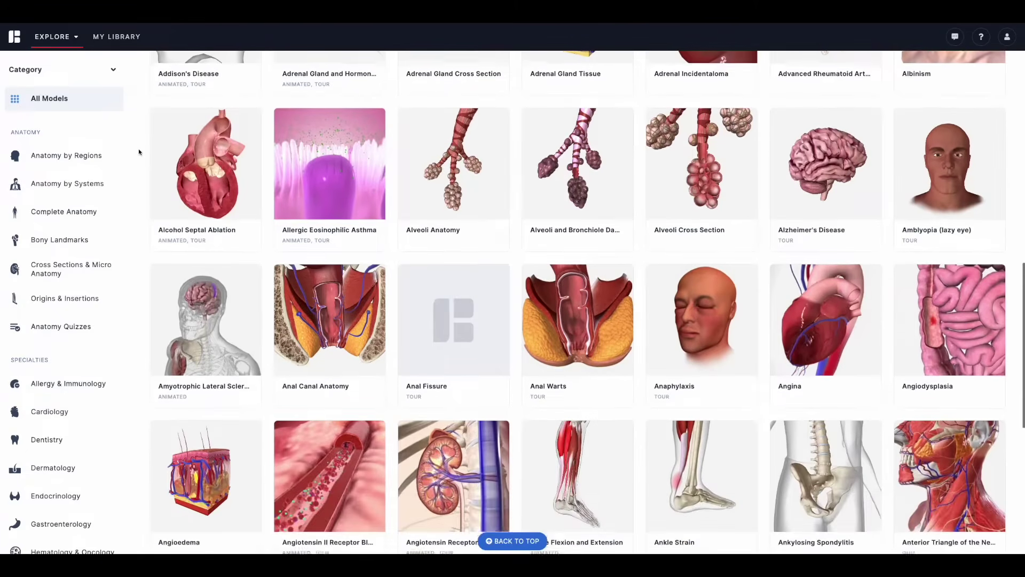
pyautogui.scroll(-1, 139, 151)
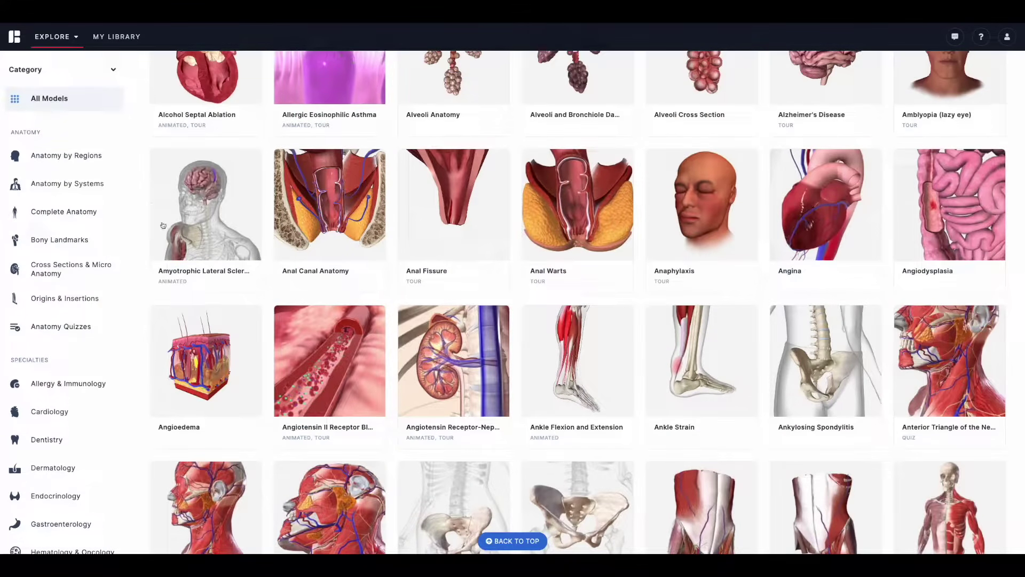
pyautogui.click(499, 540)
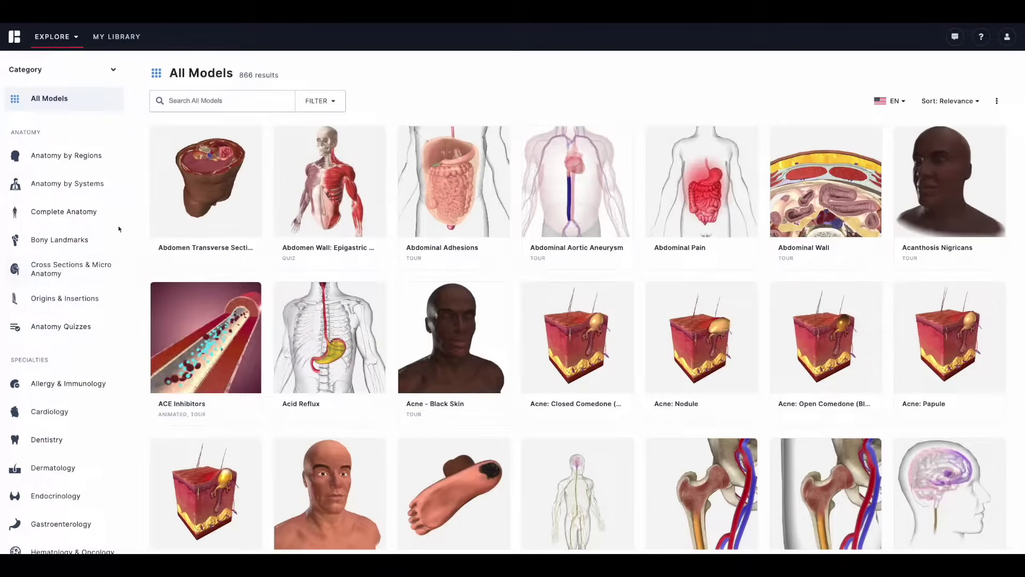
# Browse the anatomy categories Complete Anatomy, Anatomy by Systems, Anatomy by Regions, Cross Sections & Micro Anatomy, and Origins & Insertions
pyautogui.click(79, 212)
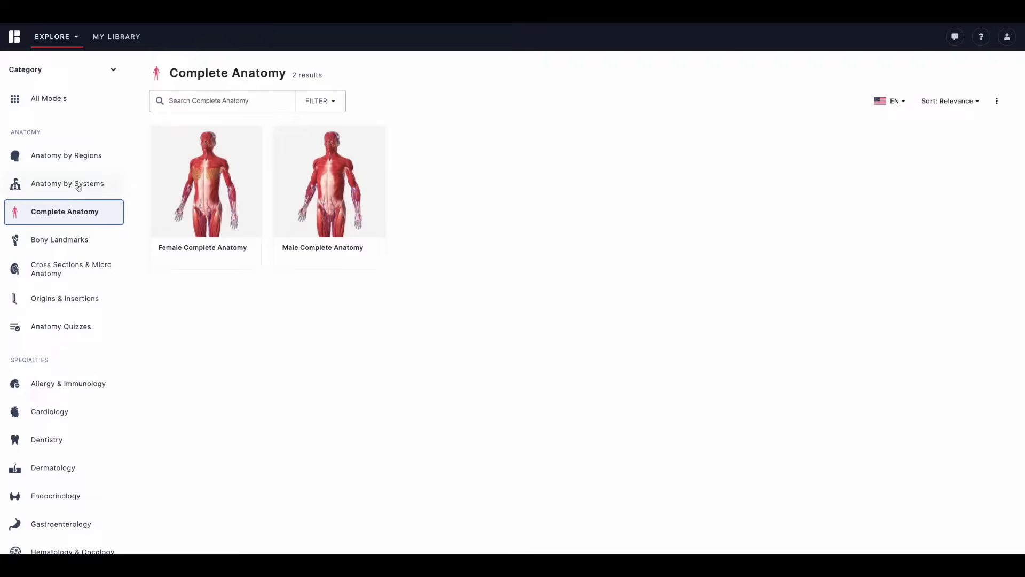
pyautogui.click(78, 186)
pyautogui.click(77, 163)
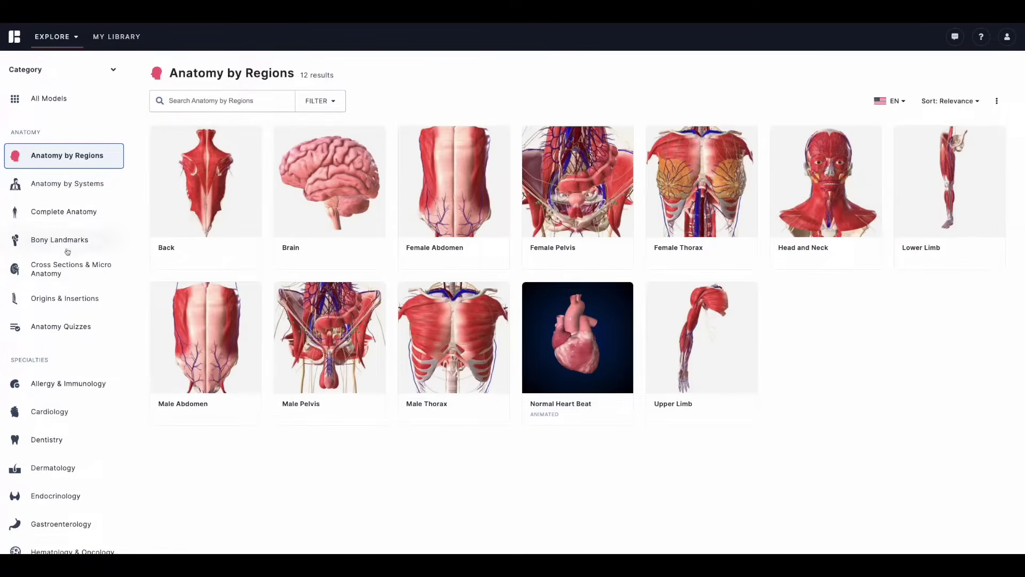
pyautogui.click(67, 268)
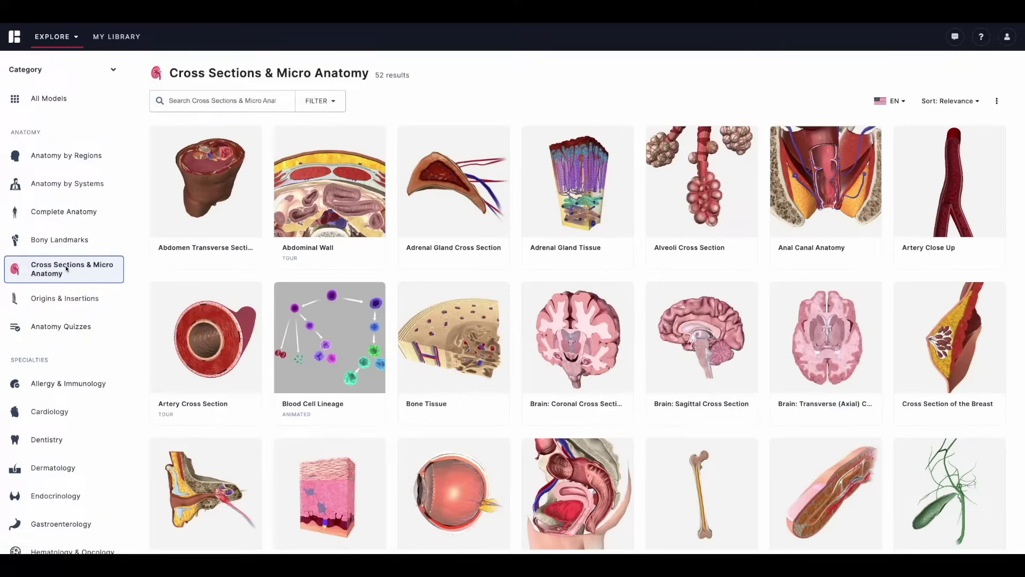
pyautogui.click(64, 299)
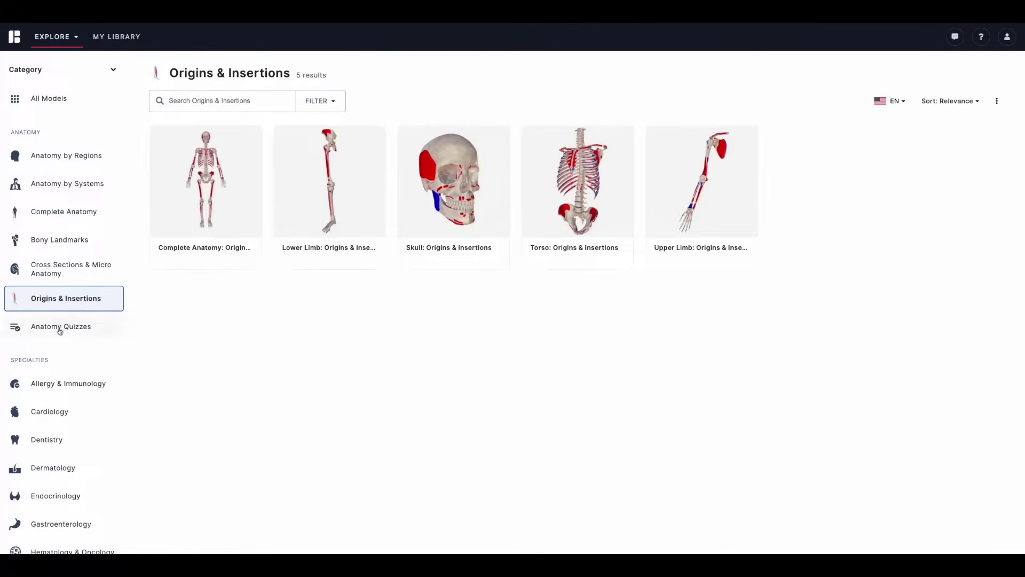
# Open the Breast Anatomy model from the Obstetrics & Gynecology specialty
pyautogui.scroll(-3, 44, 370)
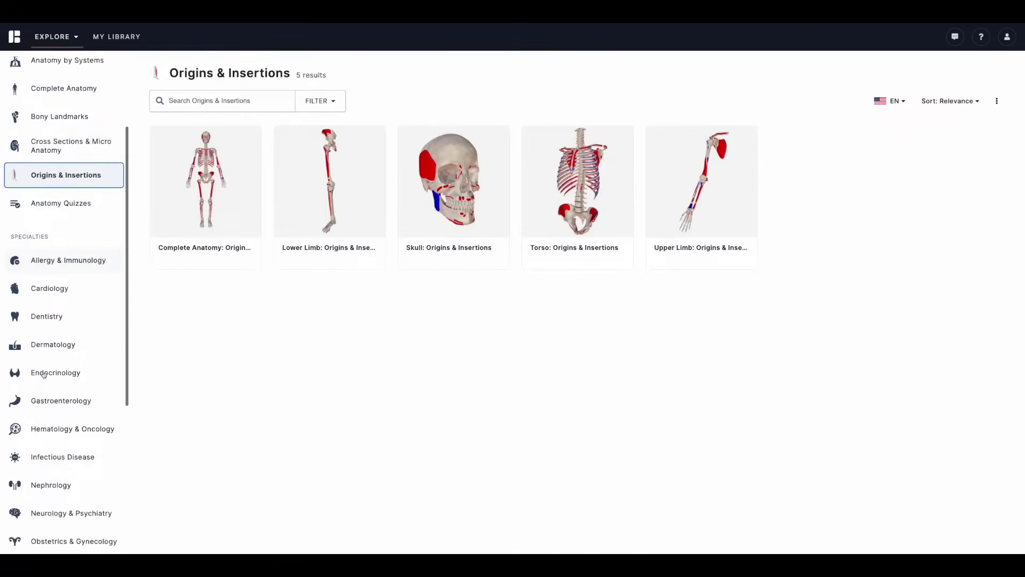
pyautogui.scroll(-3, 44, 374)
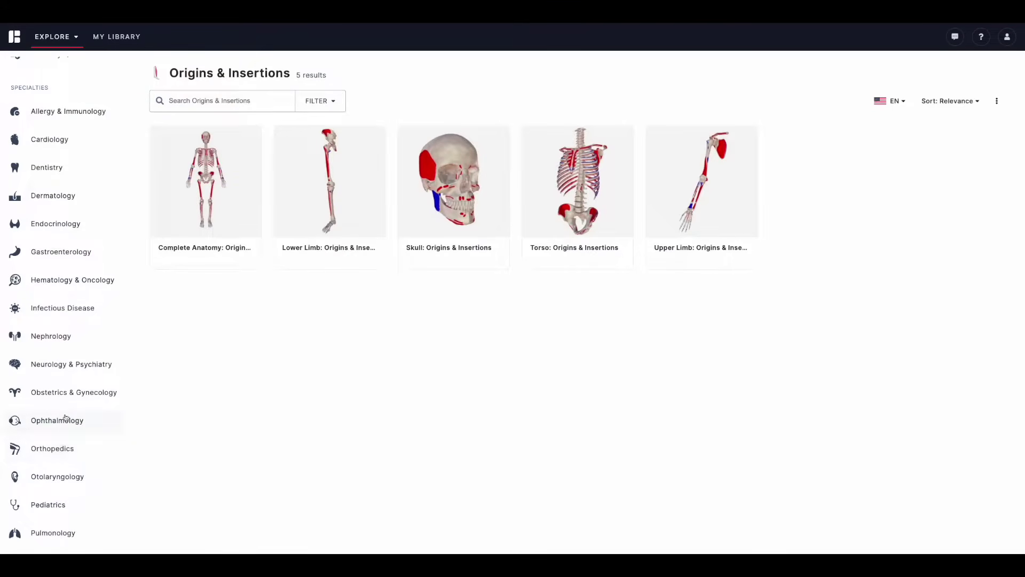
pyautogui.scroll(-1, 66, 408)
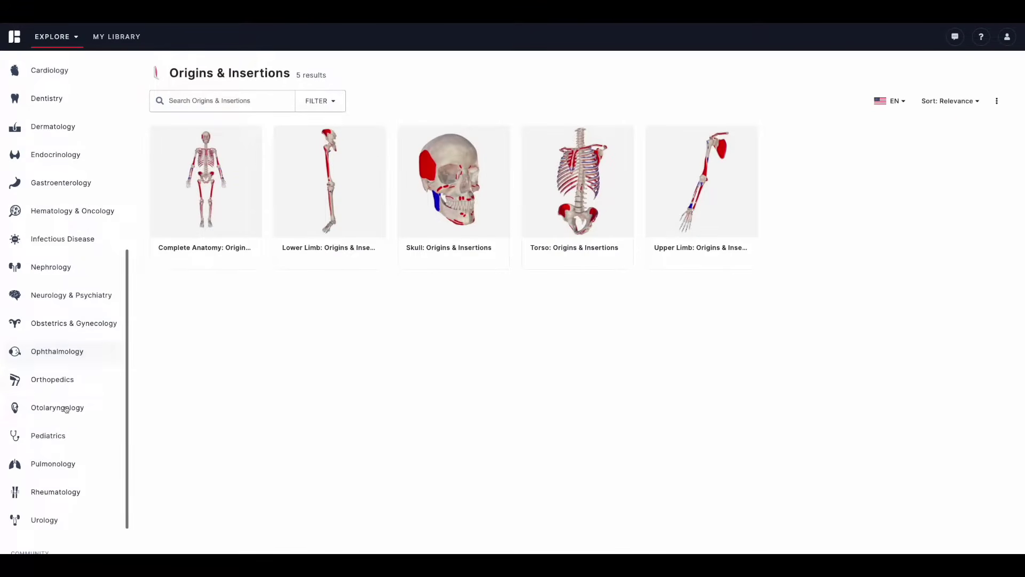
pyautogui.click(67, 329)
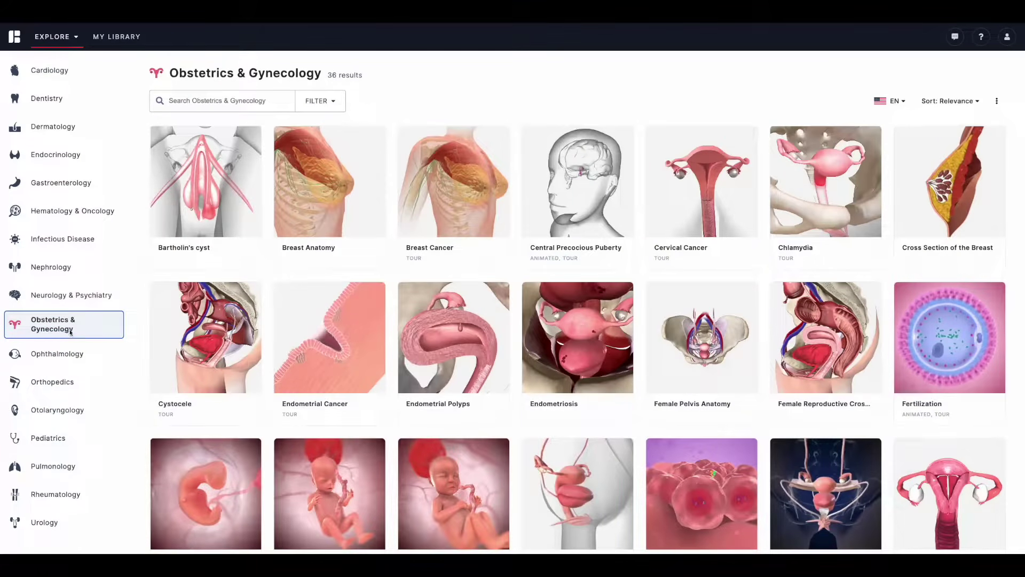
pyautogui.click(333, 195)
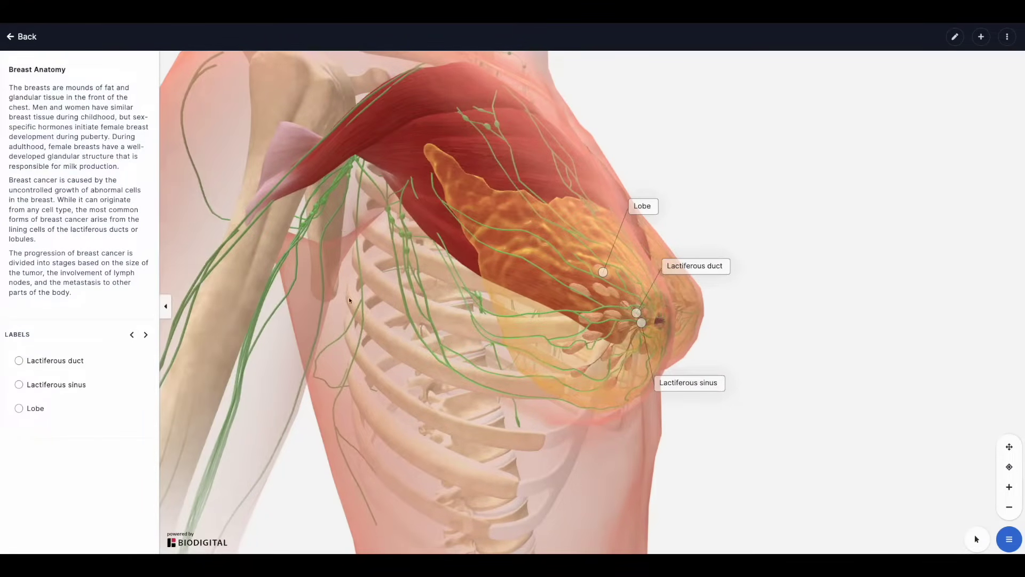
# Rotate the Breast Anatomy model toward a frontal view, try zooming it, and collapse the description and labels panel
pyautogui.moveTo(488, 386)
pyautogui.mouseDown()
pyautogui.moveTo(393, 384)
pyautogui.moveTo(542, 377)
pyautogui.moveTo(495, 377)
pyautogui.mouseUp()
pyautogui.scroll(5, 547, 371)
pyautogui.scroll(-5, 494, 378)
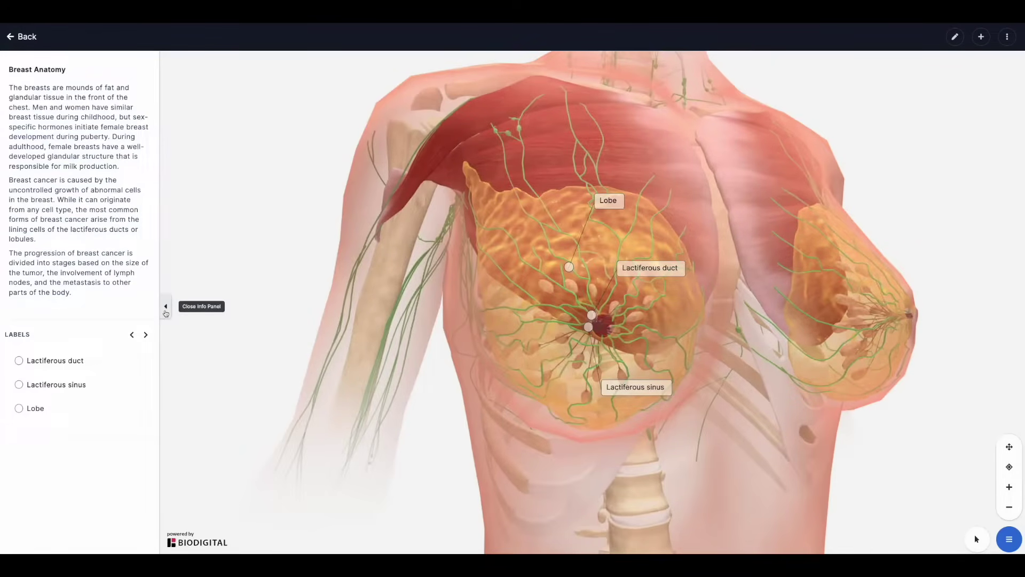
pyautogui.click(165, 312)
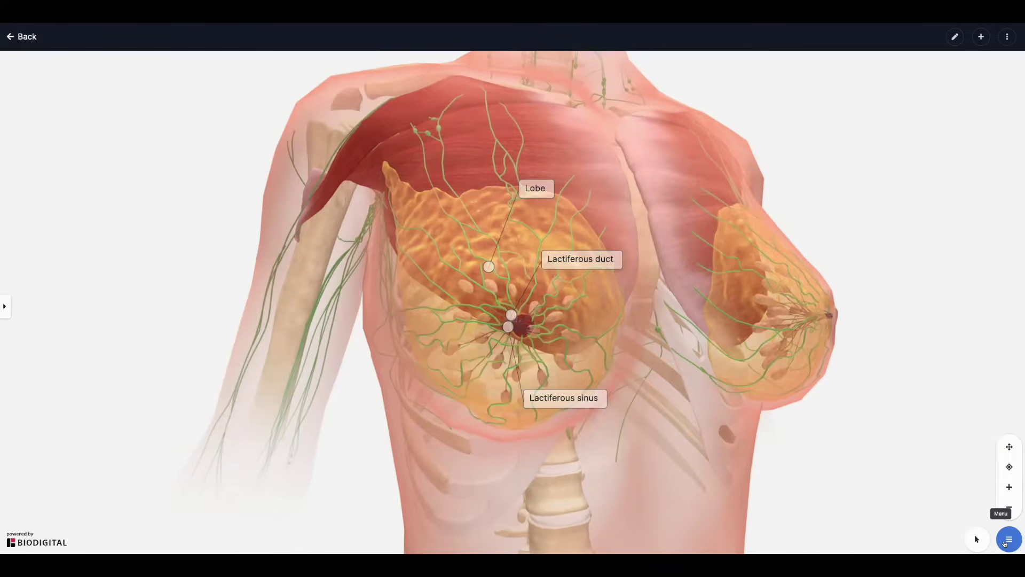
# Try the zoom-in and zoom-out controls on the model, then restore its default camera view
pyautogui.click(1006, 543)
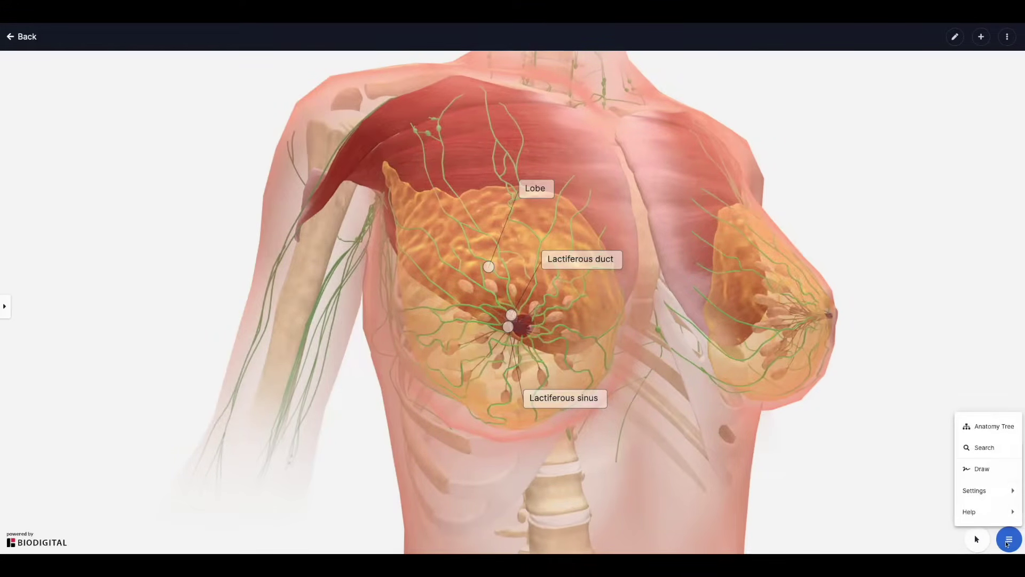
pyautogui.click(1007, 543)
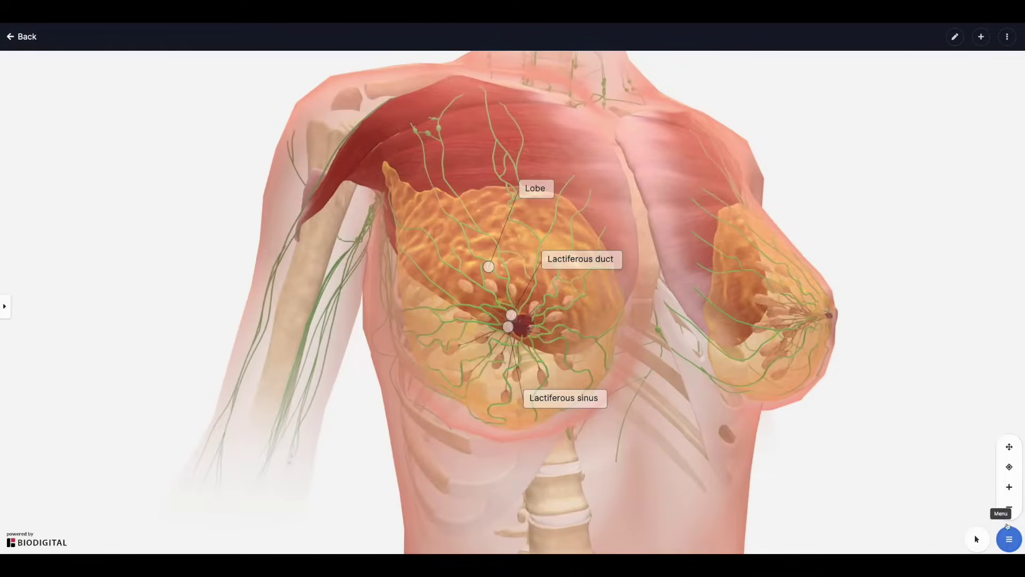
pyautogui.click(1009, 487)
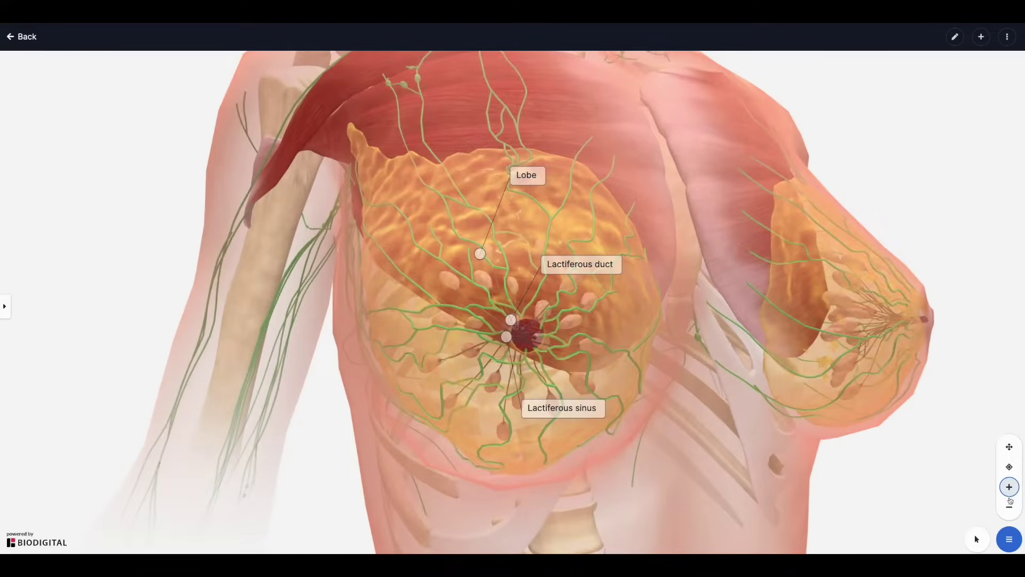
pyautogui.click(1009, 506)
pyautogui.click(1009, 467)
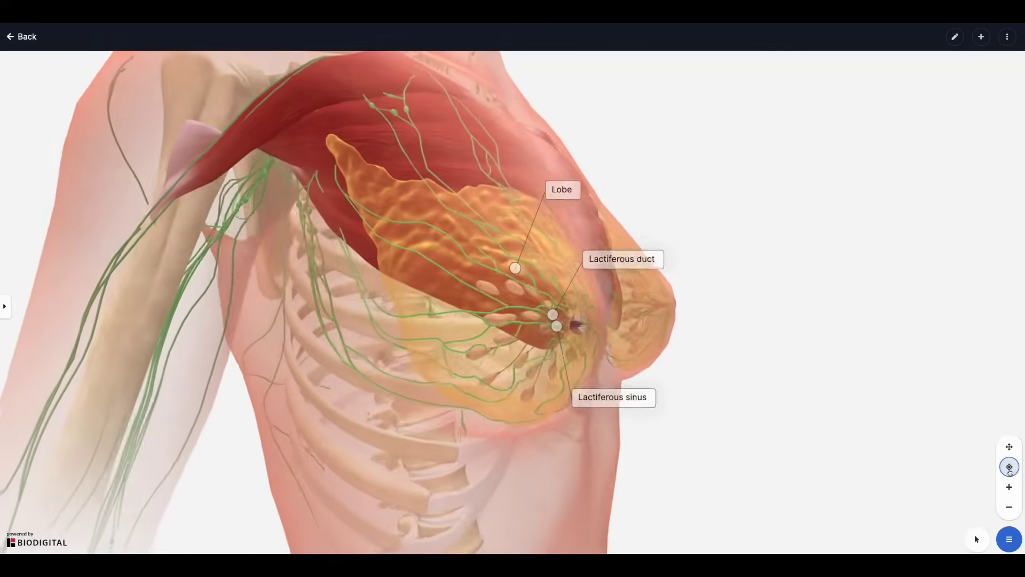
# Hide the breast's orange fatty tissue and the large outer chest muscle with the hide tool to reveal the ribs beneath
pyautogui.click(976, 536)
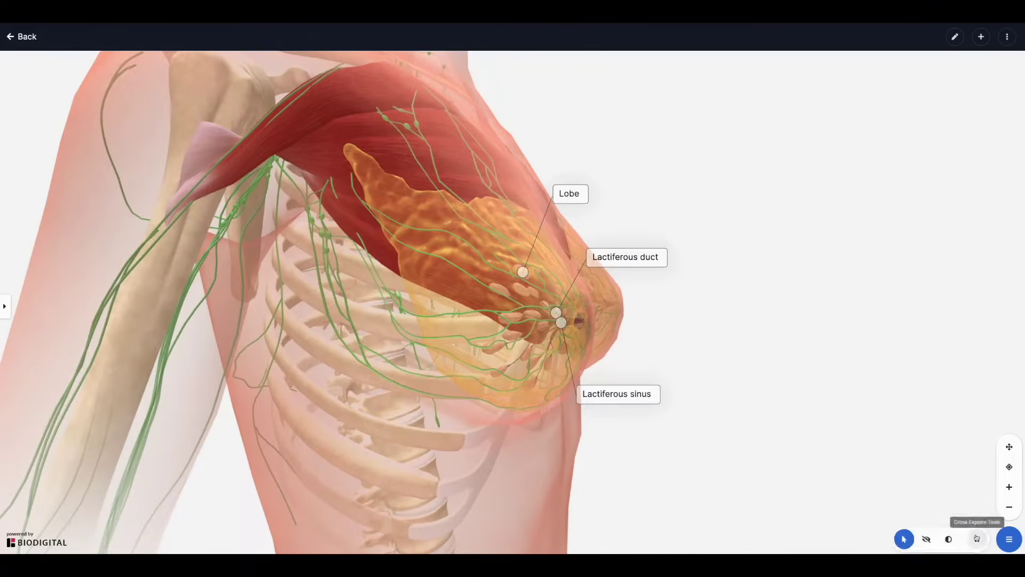
pyautogui.click(927, 538)
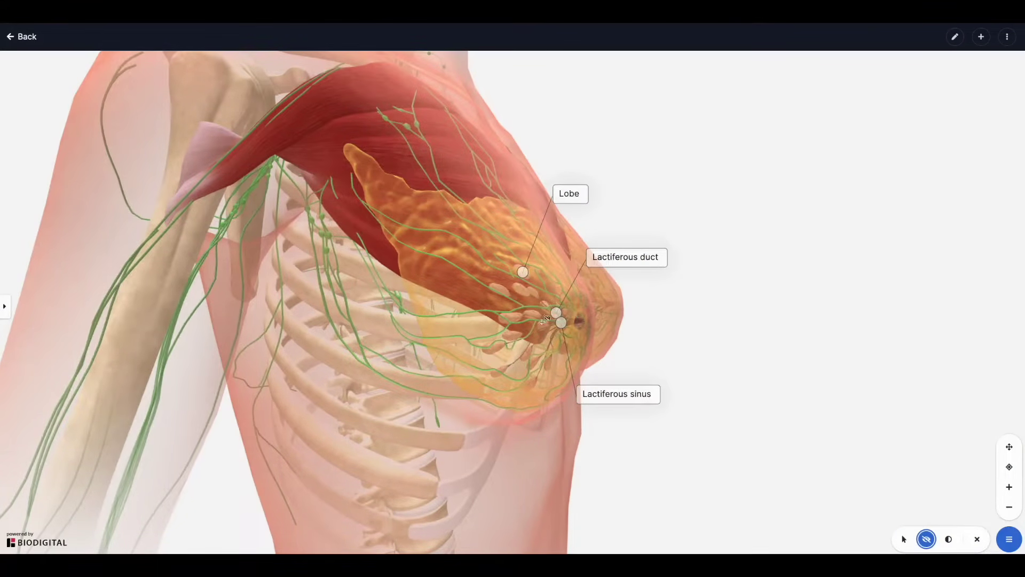
pyautogui.click(454, 300)
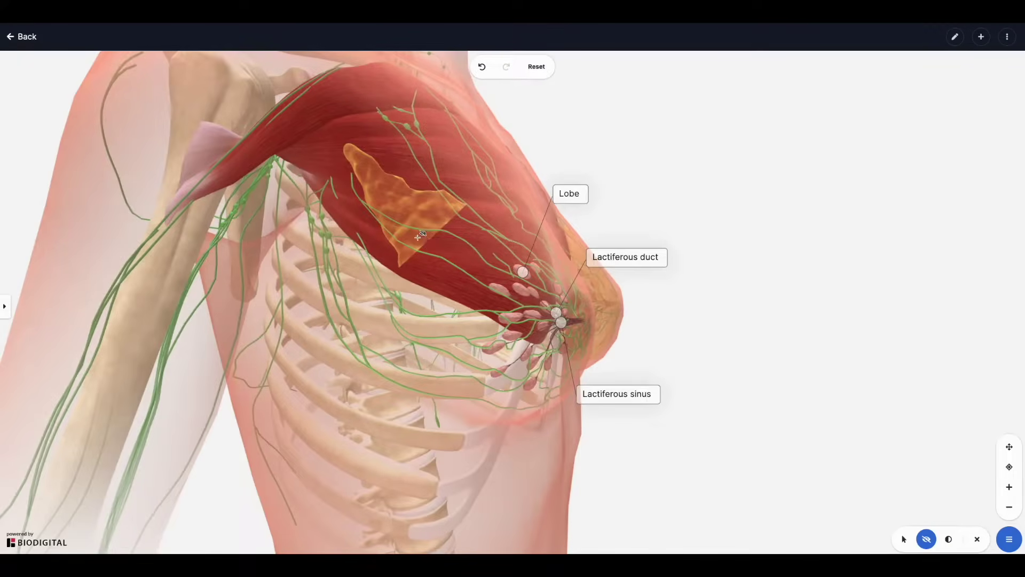
pyautogui.click(438, 247)
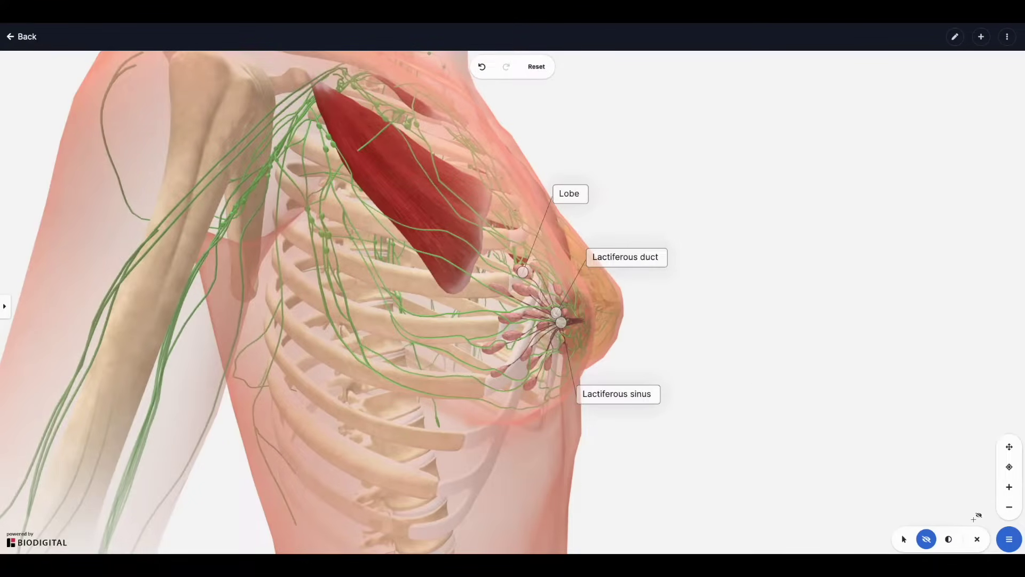
# Sketch a freehand spiral beside the model with the Draw tool, clear the drawing, and leave drawing mode
pyautogui.click(1008, 538)
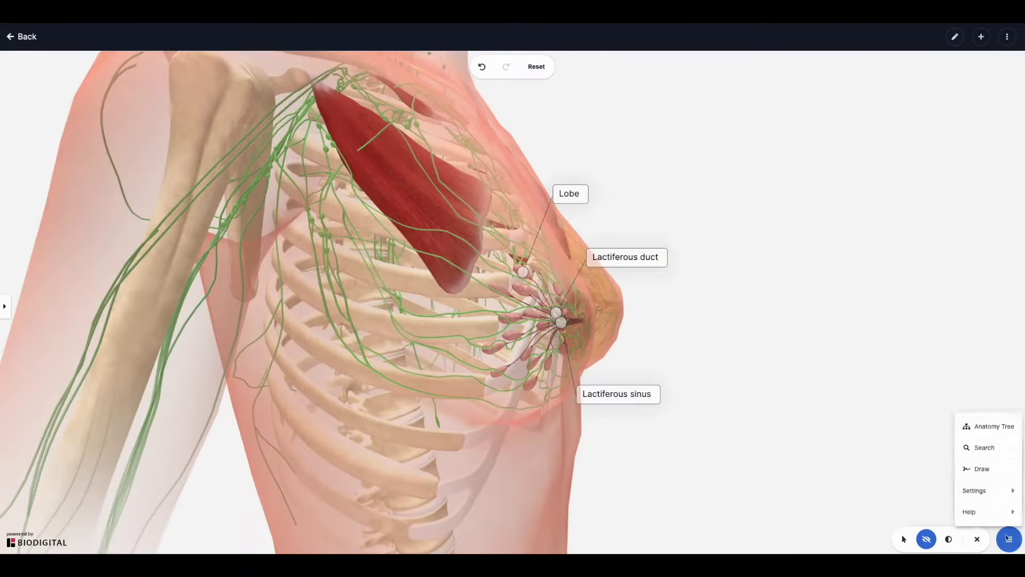
pyautogui.click(978, 469)
pyautogui.moveTo(806, 386)
pyautogui.mouseDown()
pyautogui.moveTo(667, 395)
pyautogui.moveTo(773, 472)
pyautogui.moveTo(713, 393)
pyautogui.moveTo(739, 429)
pyautogui.mouseUp()
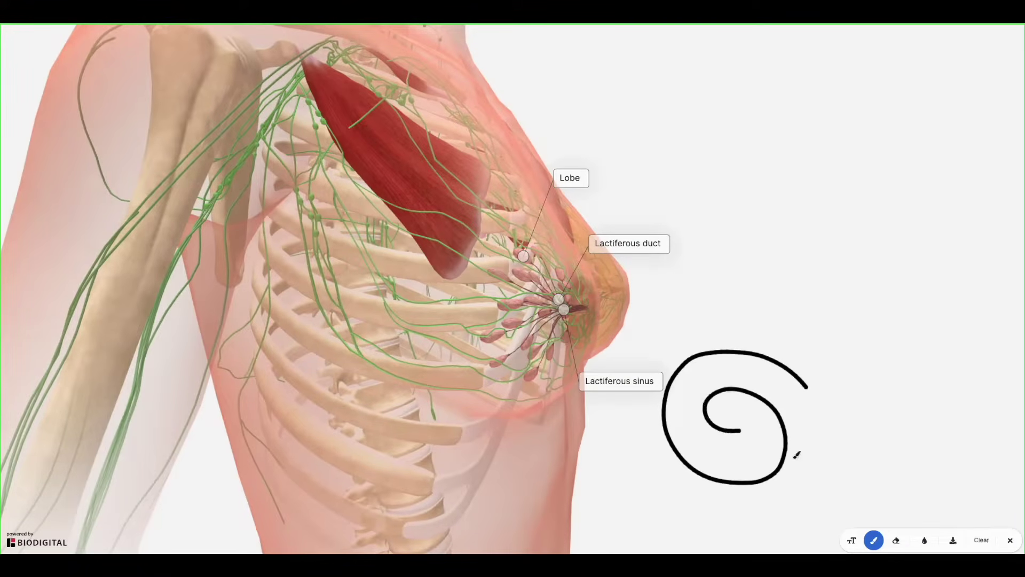
pyautogui.click(981, 539)
pyautogui.click(1010, 540)
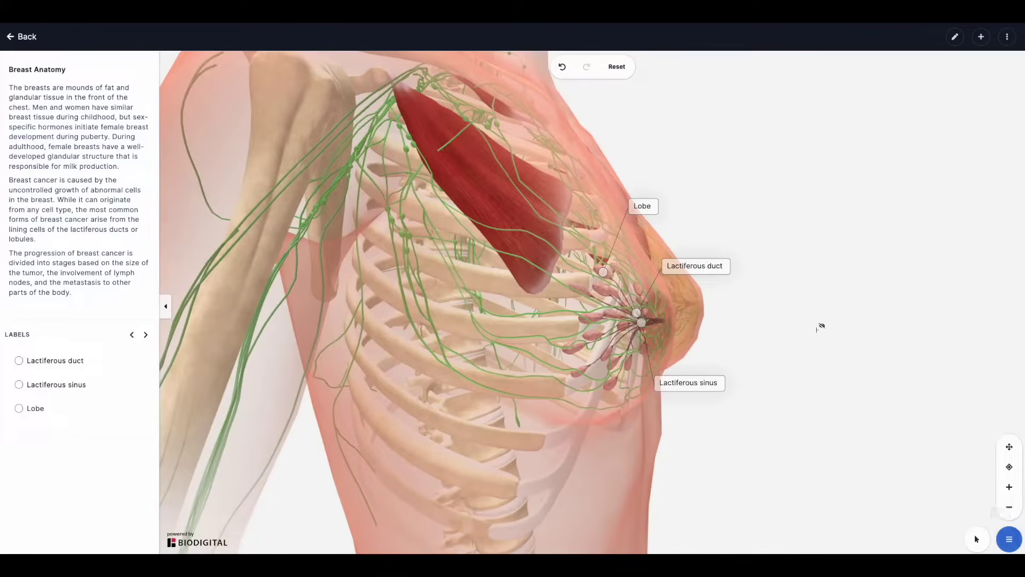
# Reset the Breast Anatomy model to restore its hidden structures and return to the Obstetrics & Gynecology model list
pyautogui.click(615, 67)
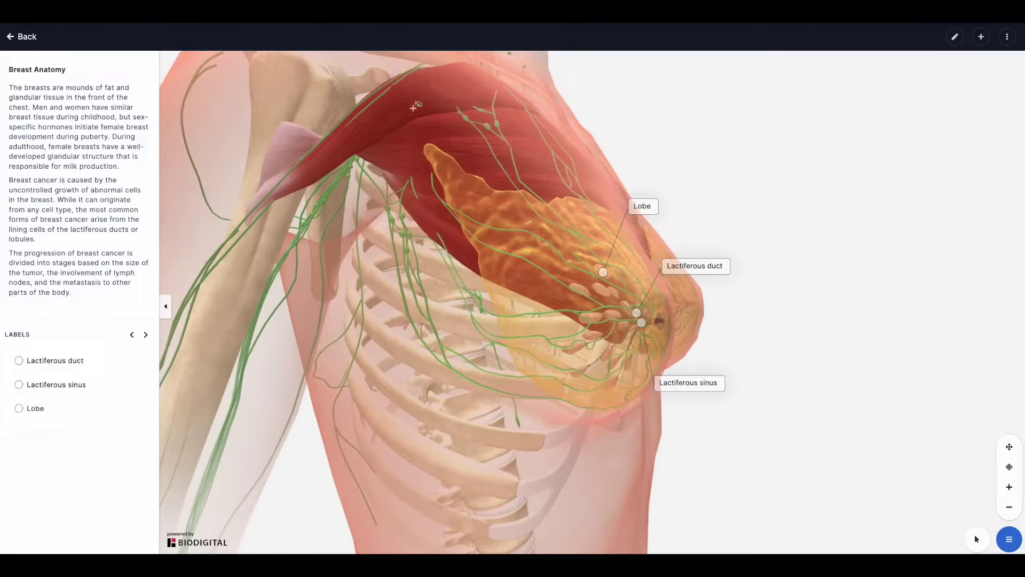
pyautogui.click(27, 36)
# Review the library's category, search, and filter options for type, level of detail, and tags
pyautogui.click(53, 37)
pyautogui.click(233, 99)
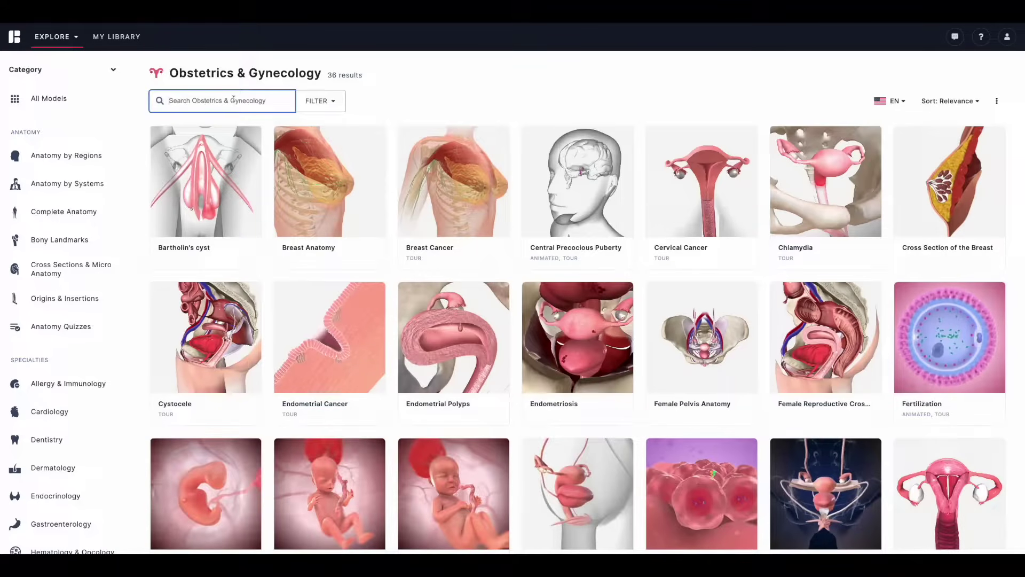
pyautogui.click(327, 101)
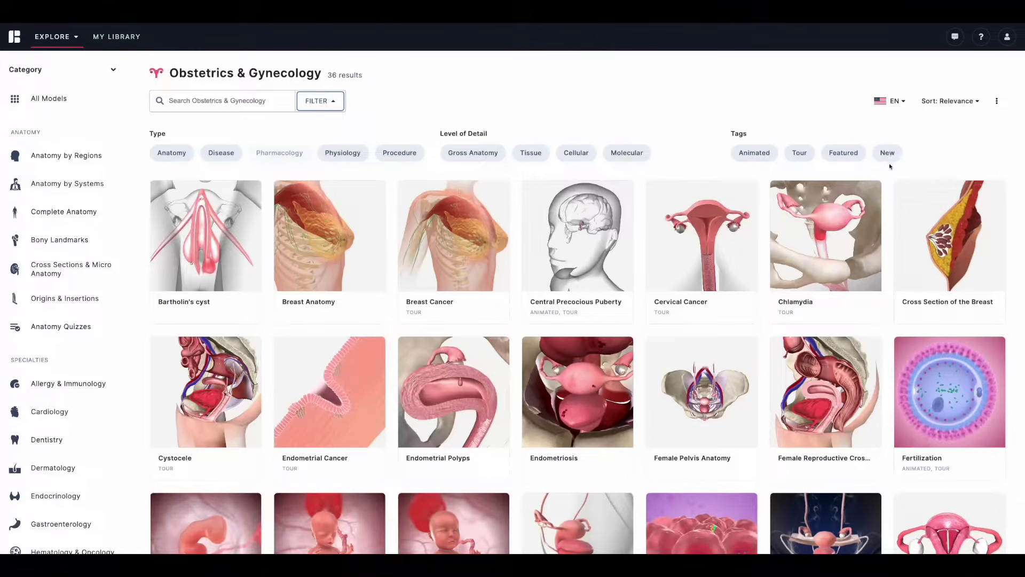
pyautogui.click(674, 165)
# Open the Breast Cancer tour from the Obstetrics & Gynecology models
pyautogui.moveTo(311, 231)
pyautogui.moveTo(478, 252)
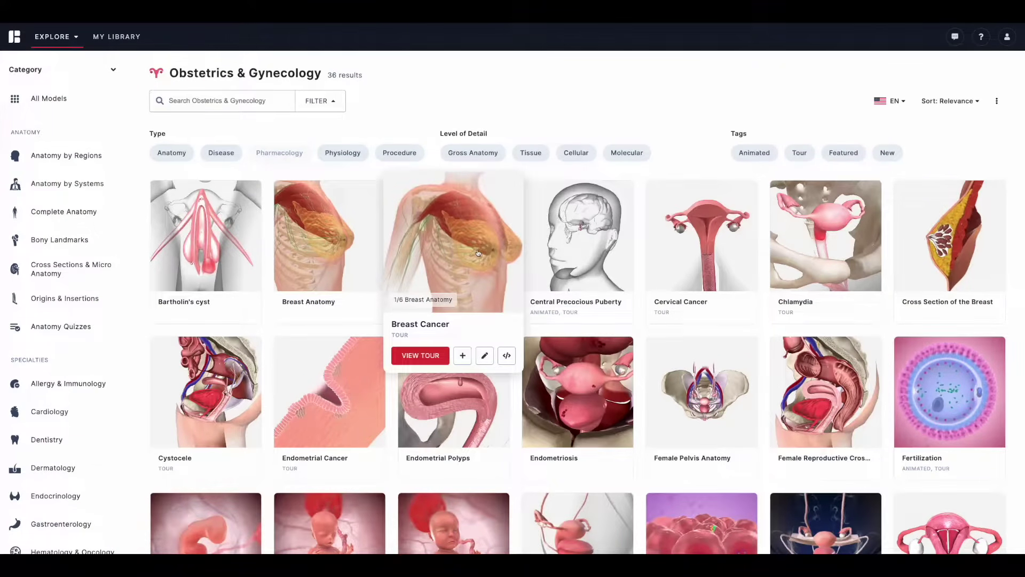
pyautogui.click(478, 252)
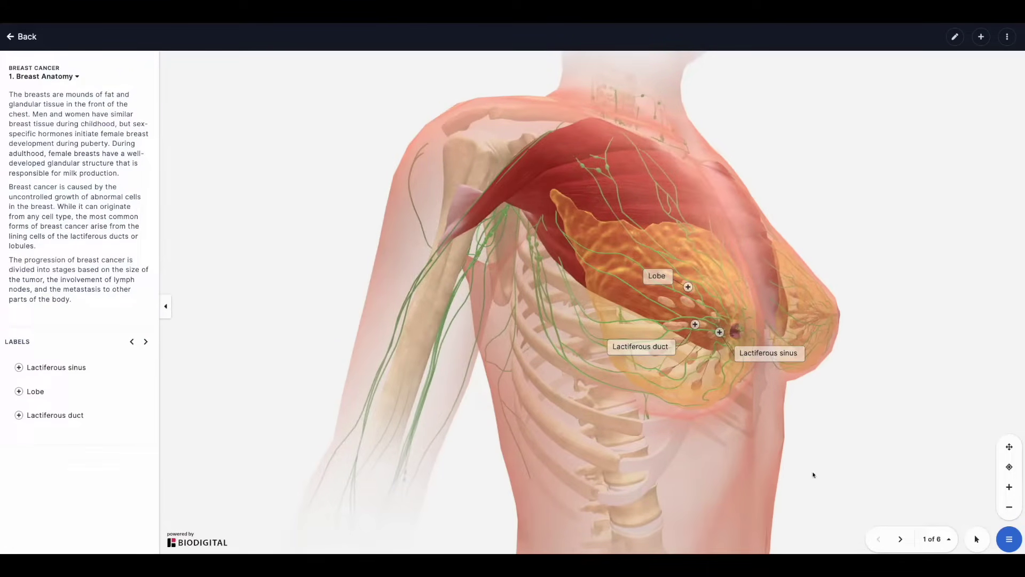
# Advance through the Breast Cancer tour to the Stage IV scene and go back to the Stage I scene
pyautogui.click(901, 539)
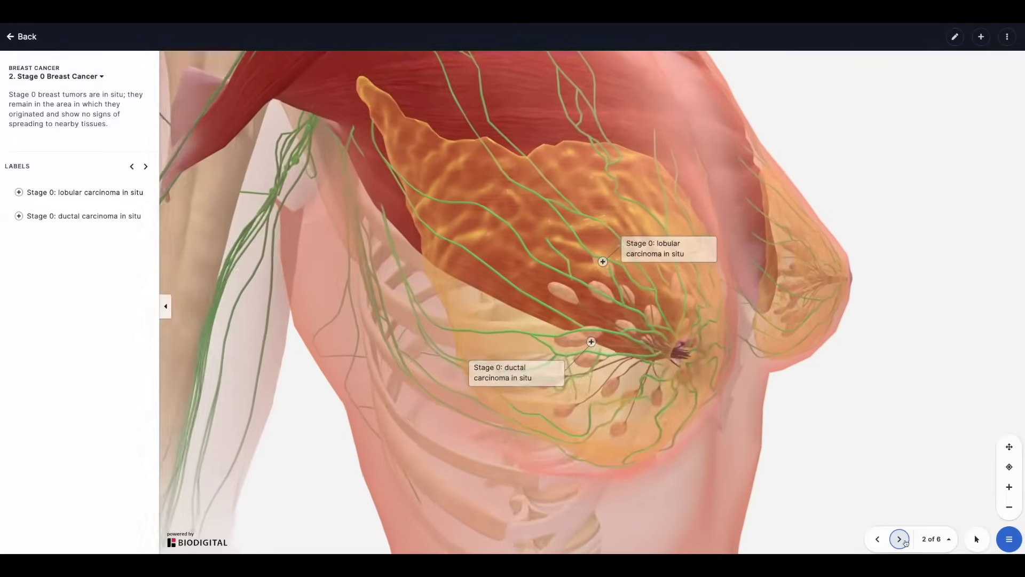
pyautogui.click(901, 540)
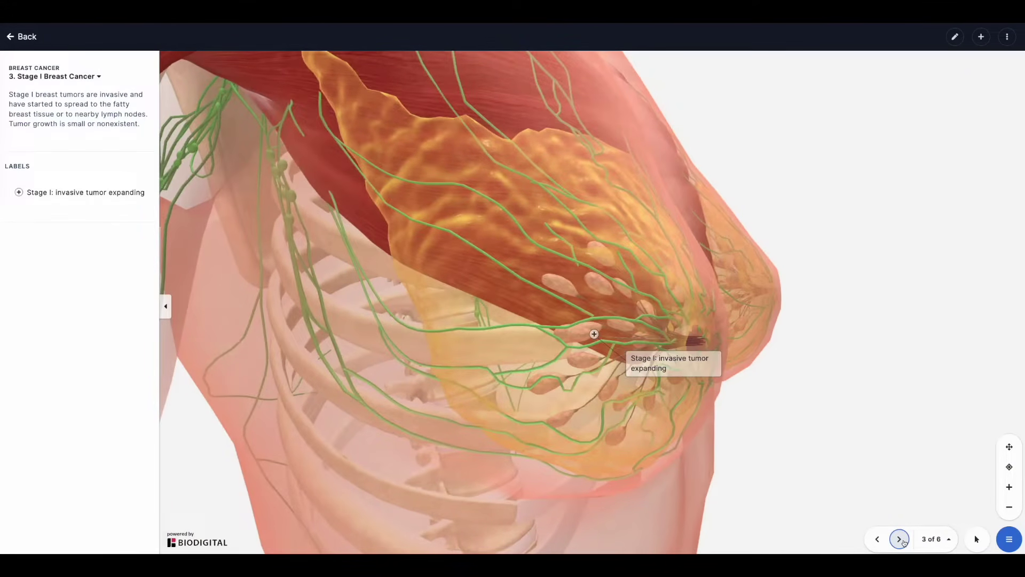
pyautogui.click(901, 540)
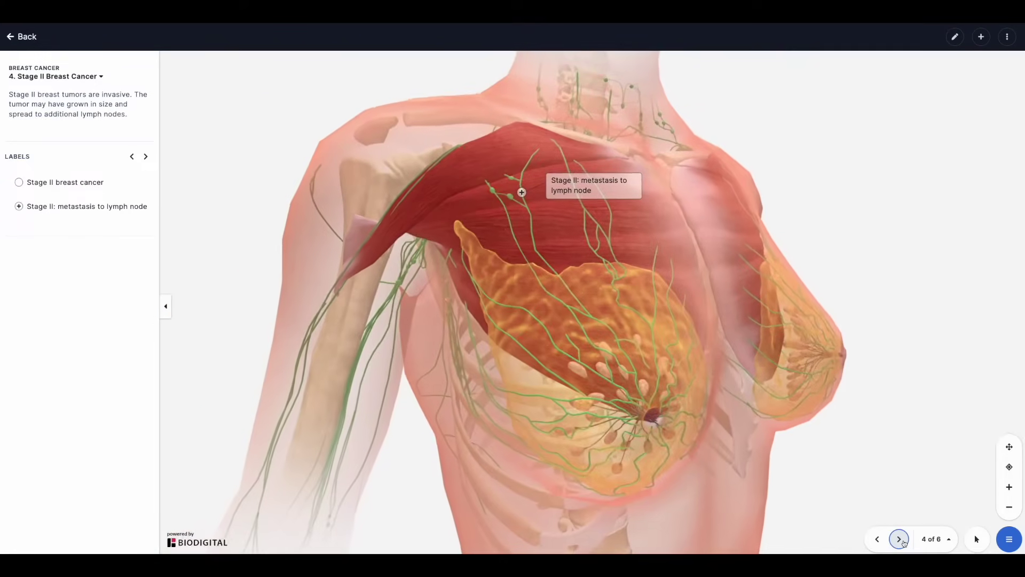
pyautogui.click(901, 540)
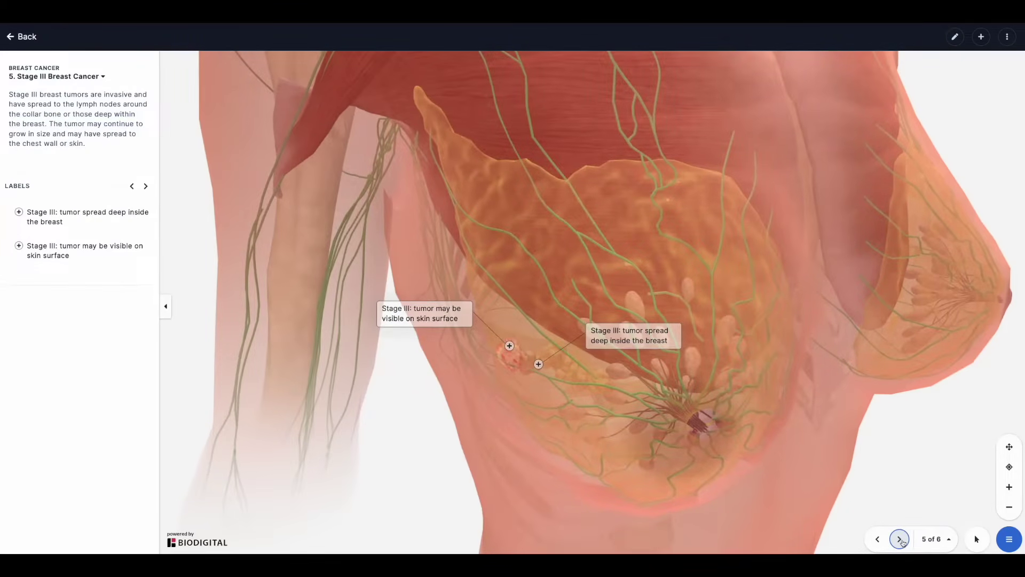
pyautogui.click(902, 540)
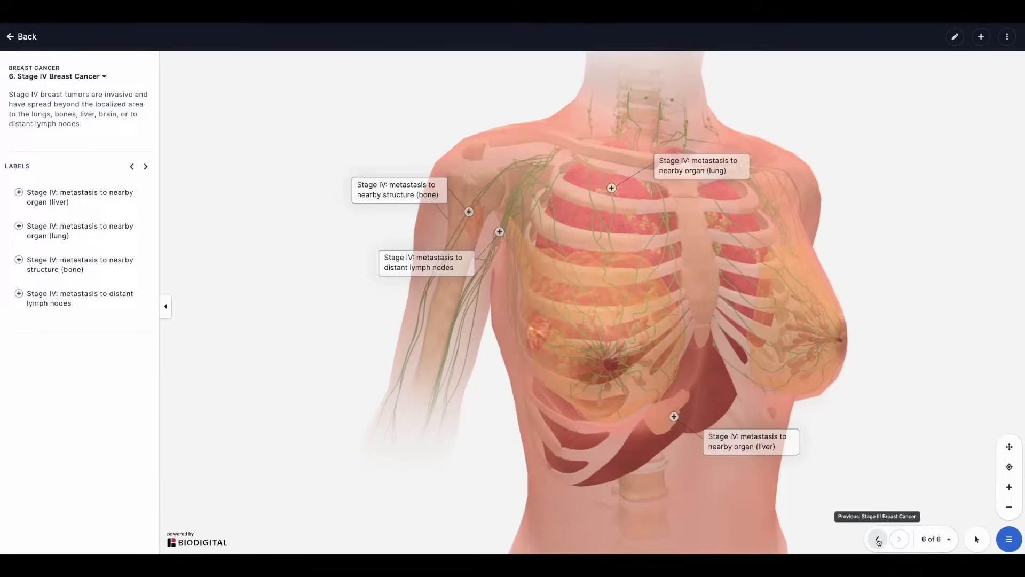
pyautogui.click(877, 539)
pyautogui.click(877, 539)
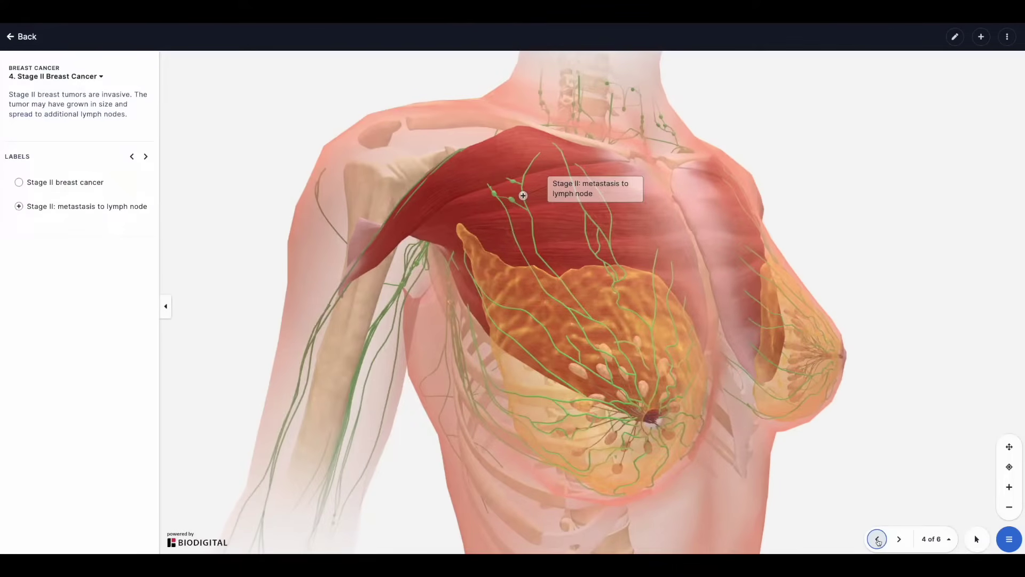
pyautogui.click(878, 539)
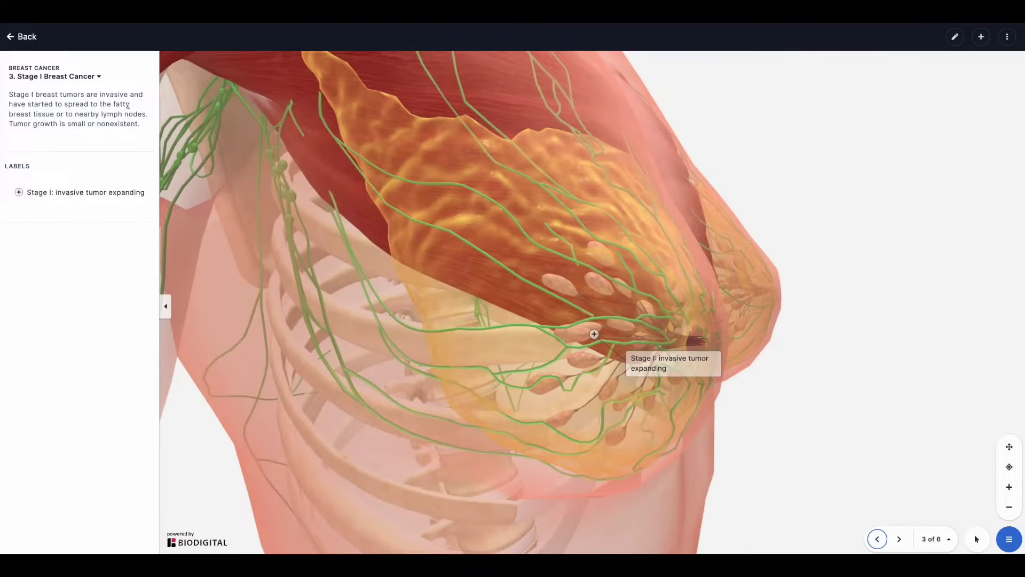
# Return to the Obstetrics & Gynecology model list and examine the library's category, language, and sort options
pyautogui.click(22, 36)
pyautogui.click(53, 36)
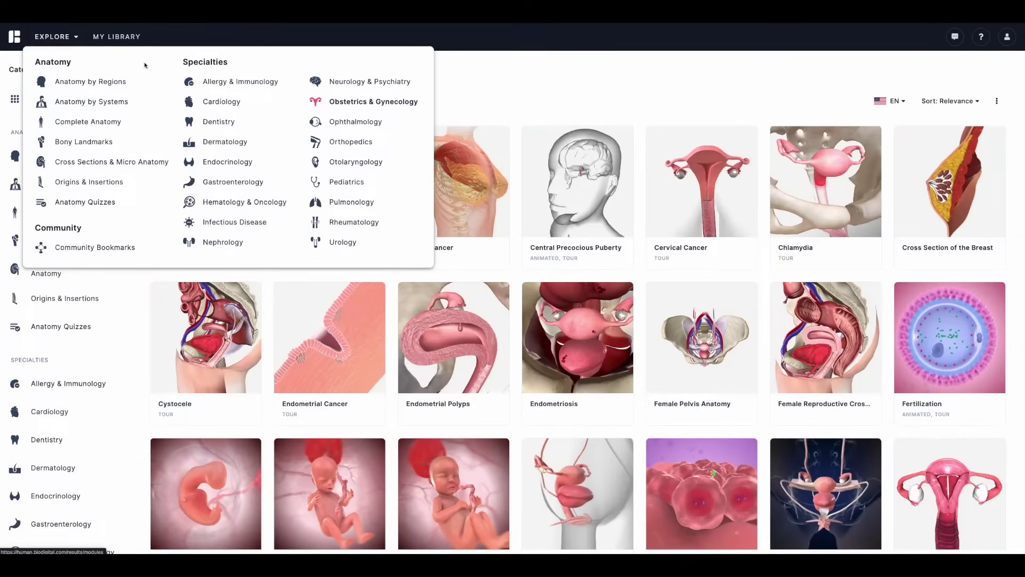
pyautogui.click(891, 101)
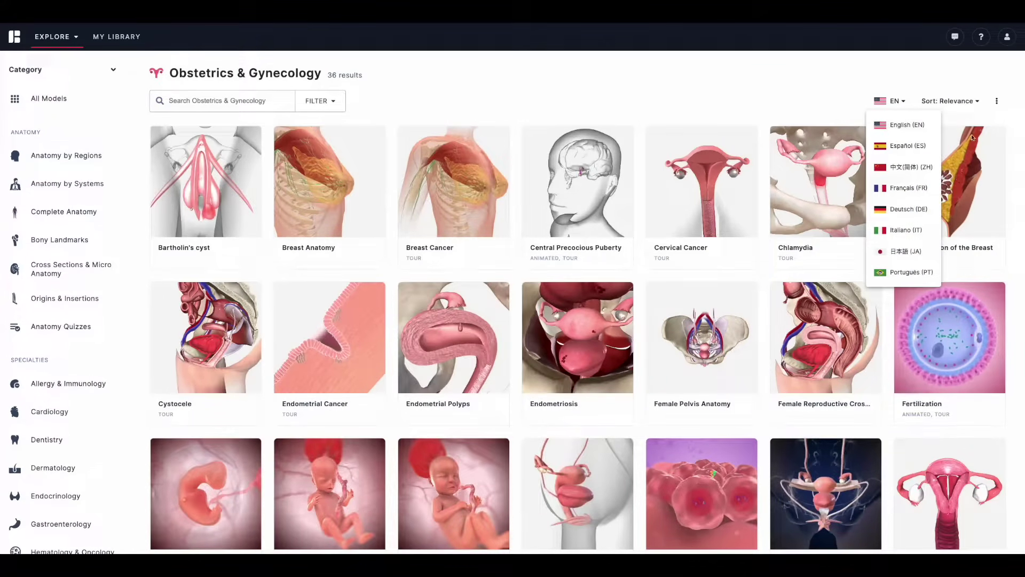
pyautogui.click(975, 103)
pyautogui.click(974, 103)
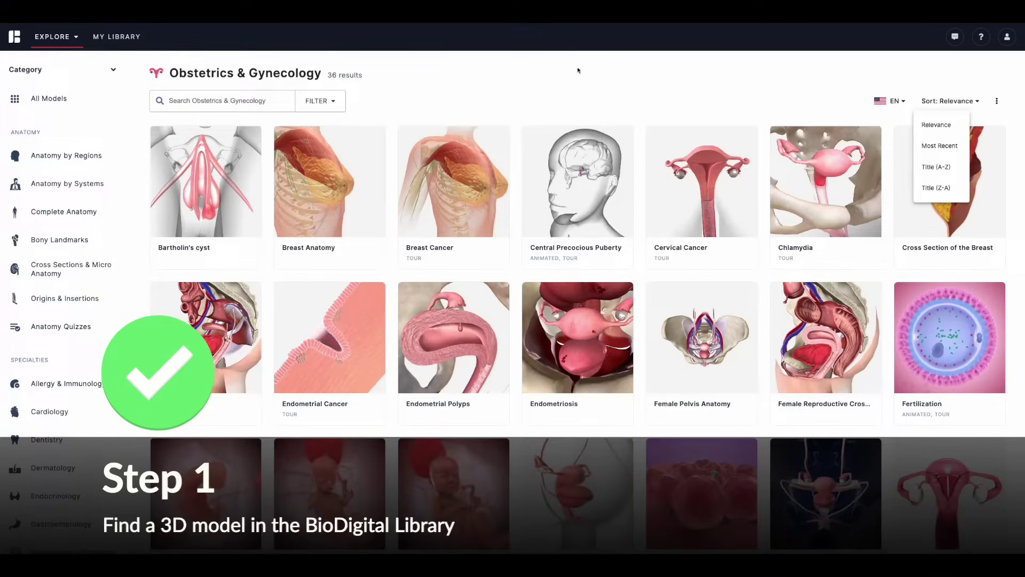
pyautogui.click(514, 95)
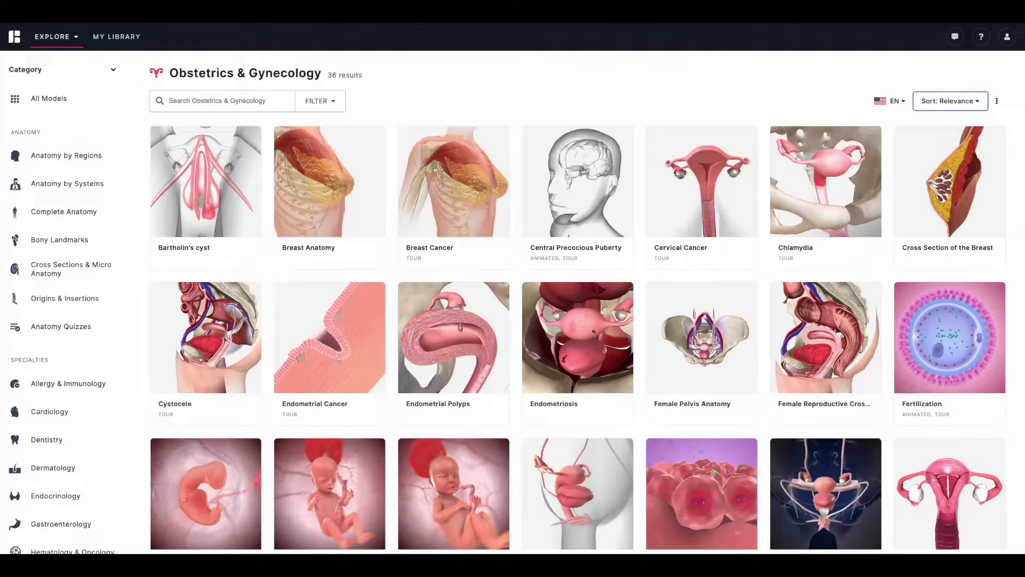
# Open the Breast Cancer tour and add it to My Library with Team - View Only permission in the Obstetrics & Gynecology (OB-GYN) collection
pyautogui.moveTo(446, 183)
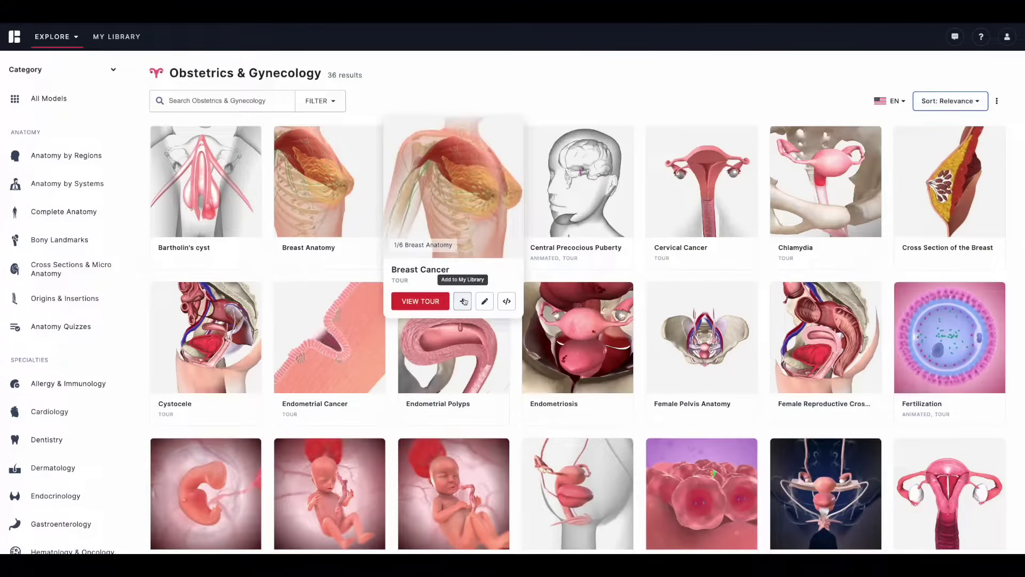
pyautogui.click(479, 213)
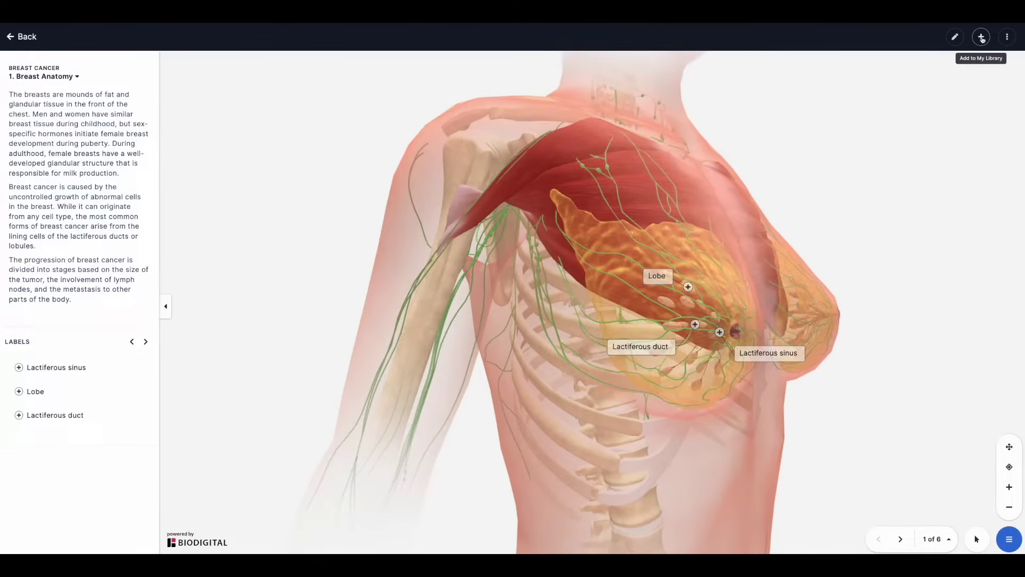
pyautogui.click(981, 37)
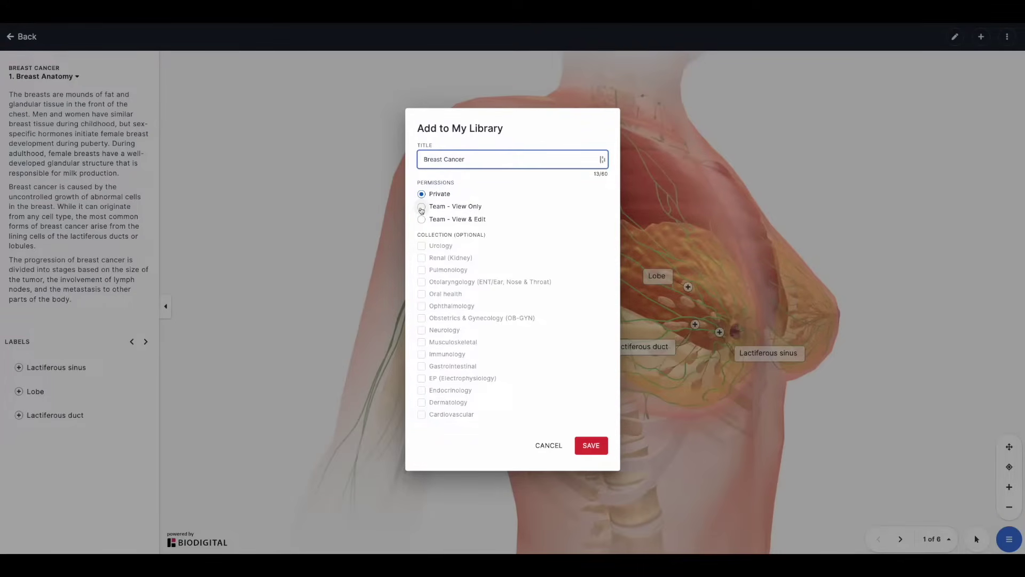
pyautogui.click(421, 207)
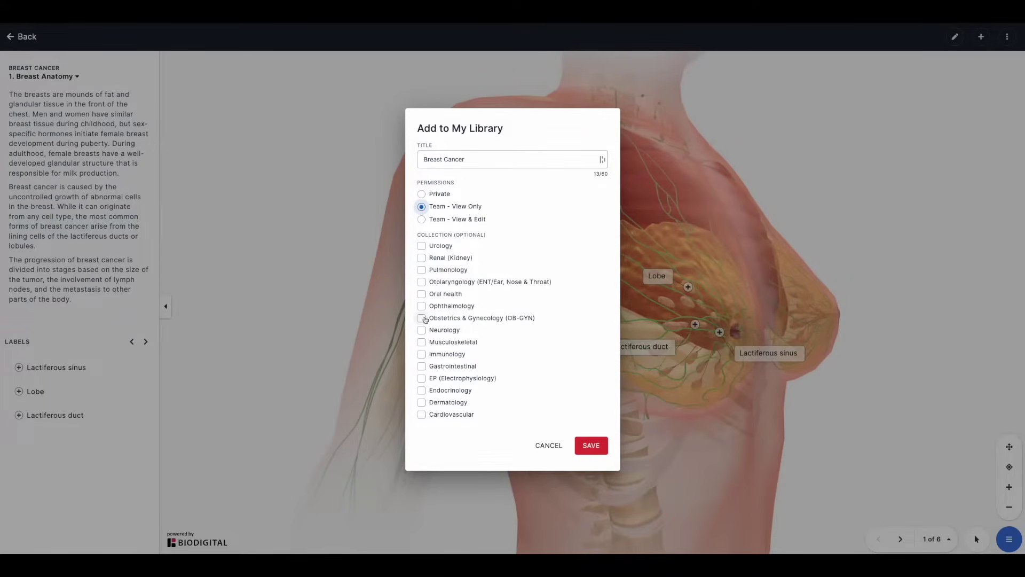
pyautogui.click(421, 319)
pyautogui.click(590, 445)
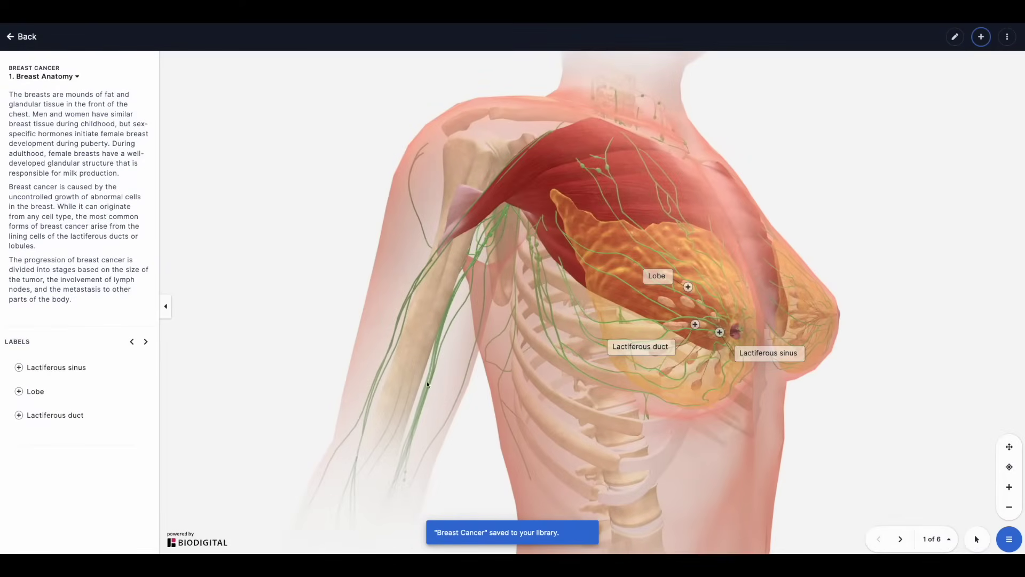
# Go to My Library and browse all team models plus the EP (Electrophysiology) and Gastrointestinal collections
pyautogui.click(28, 37)
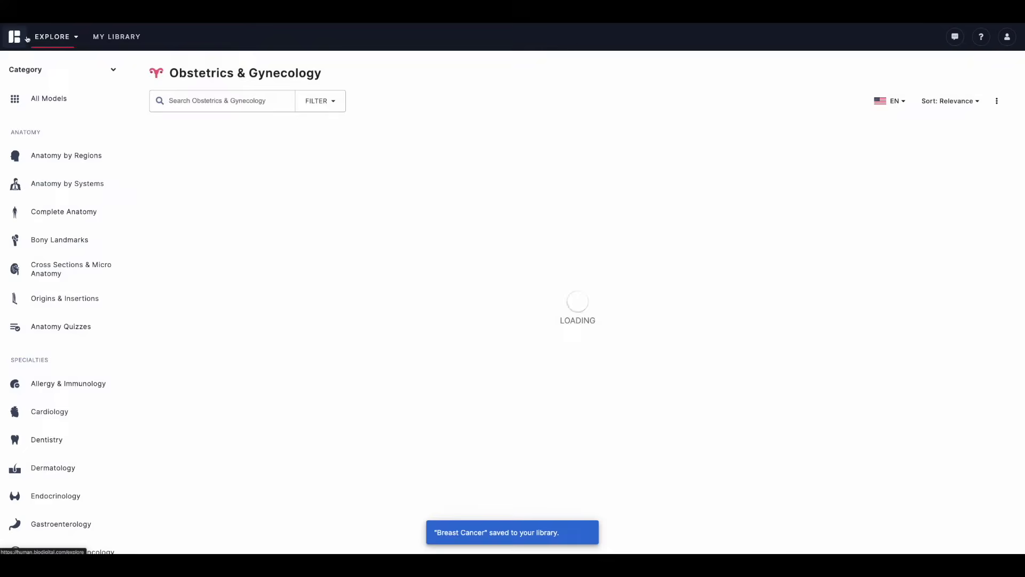
pyautogui.click(122, 39)
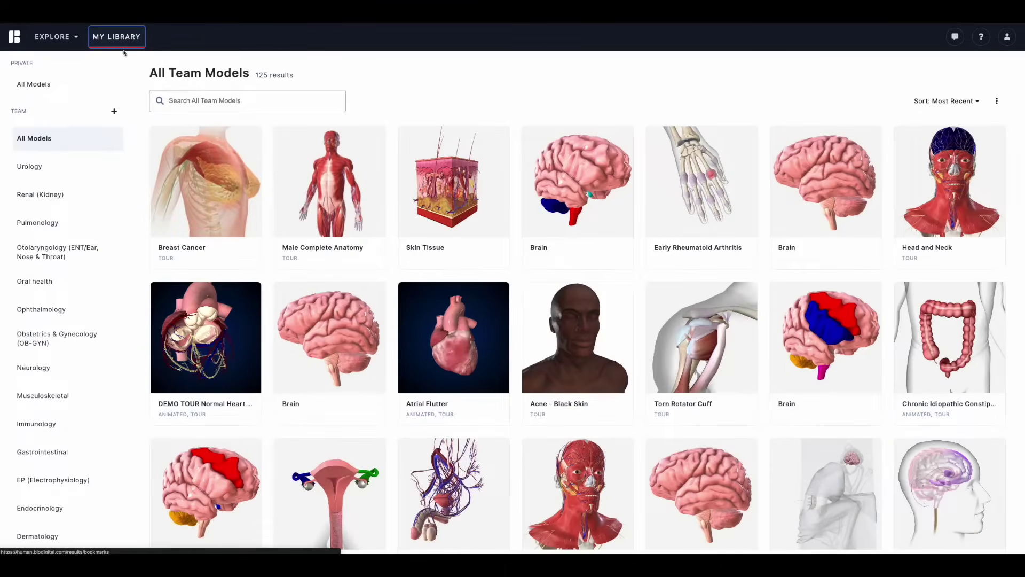
pyautogui.moveTo(228, 167)
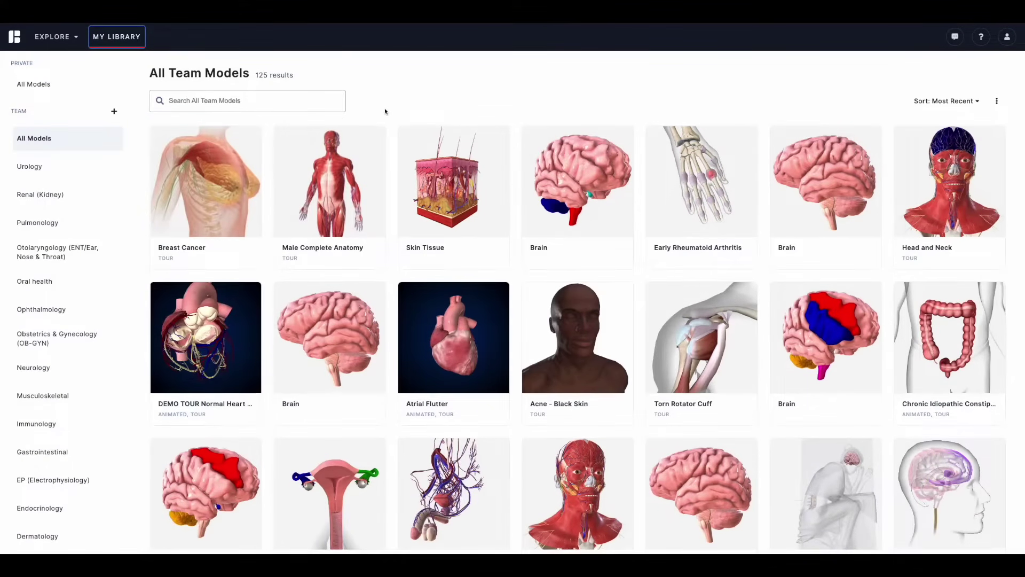
pyautogui.scroll(-4, 384, 111)
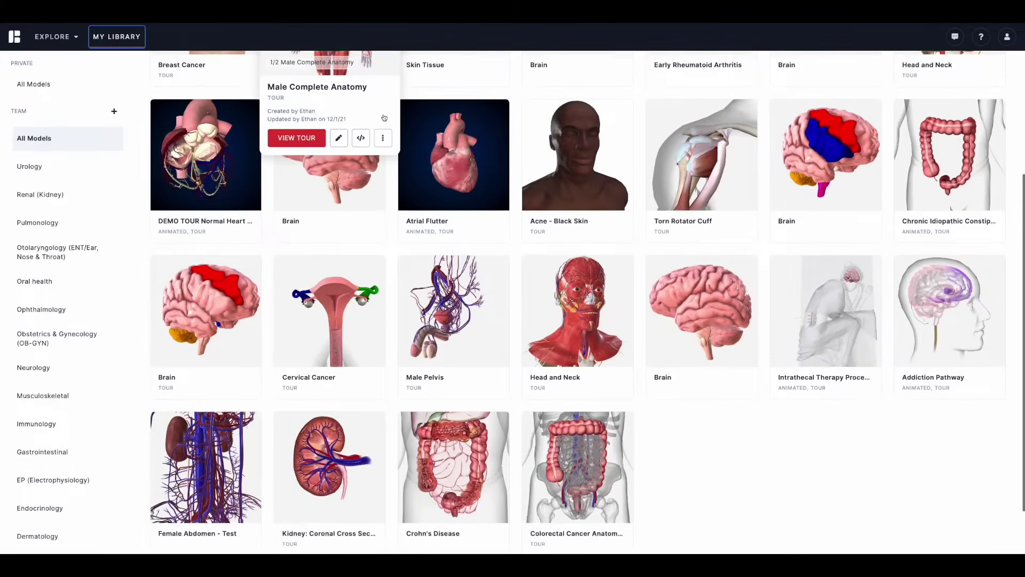
pyautogui.scroll(-1, 383, 117)
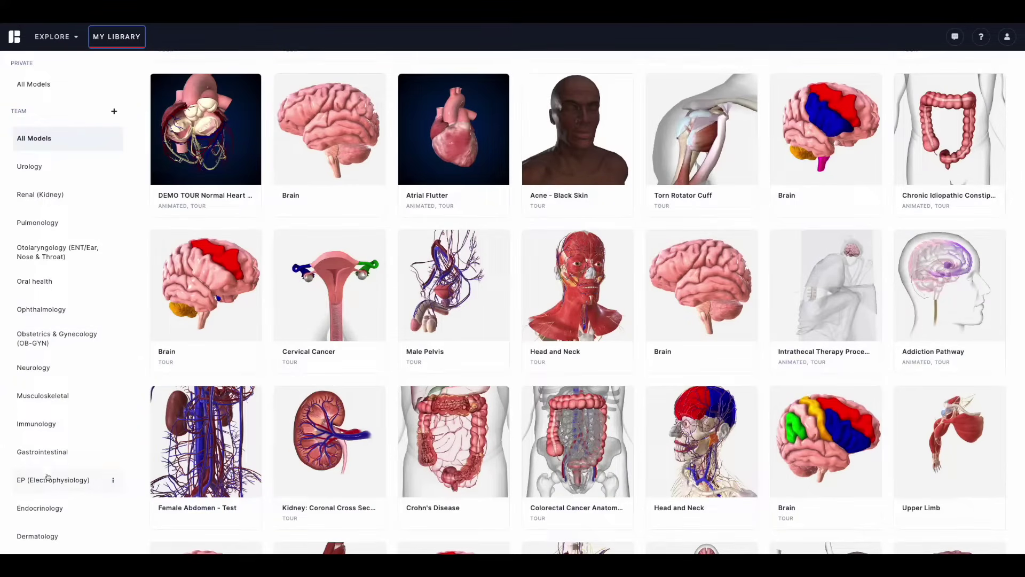
pyautogui.click(72, 480)
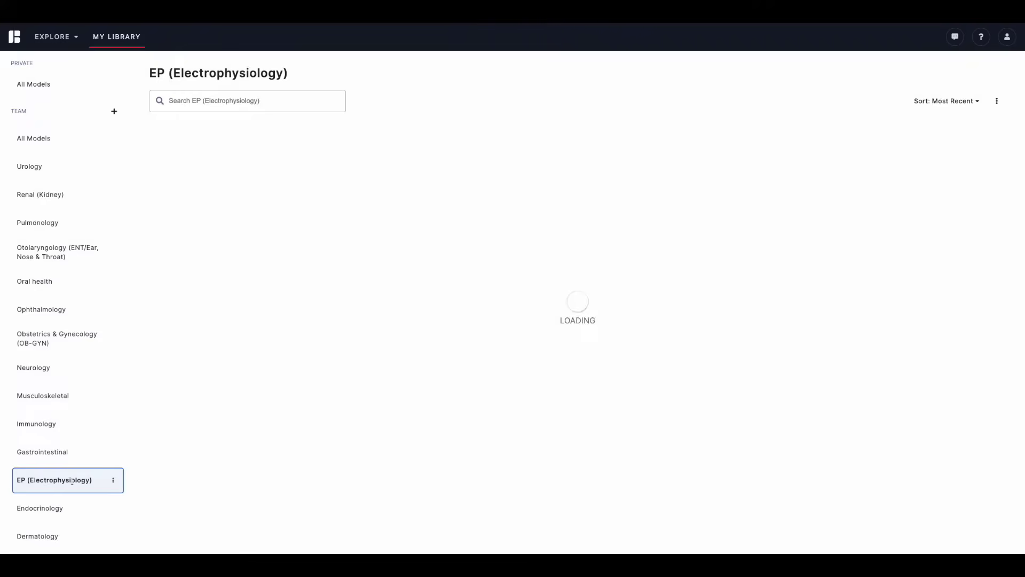
pyautogui.click(57, 450)
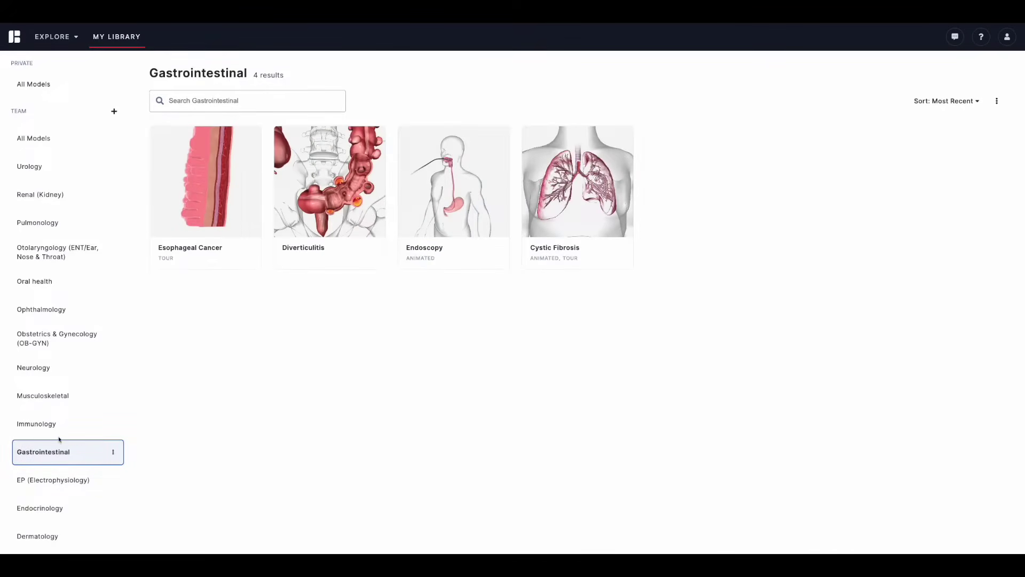
# Show all private models and open the Manage settings of the saved Breast Cancer tour
pyautogui.click(44, 86)
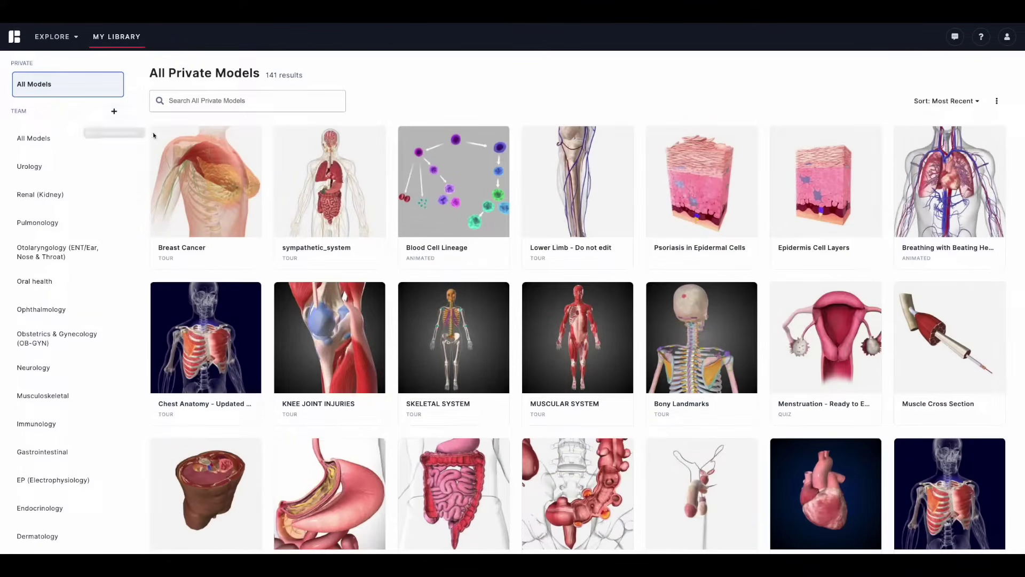
pyautogui.moveTo(256, 155)
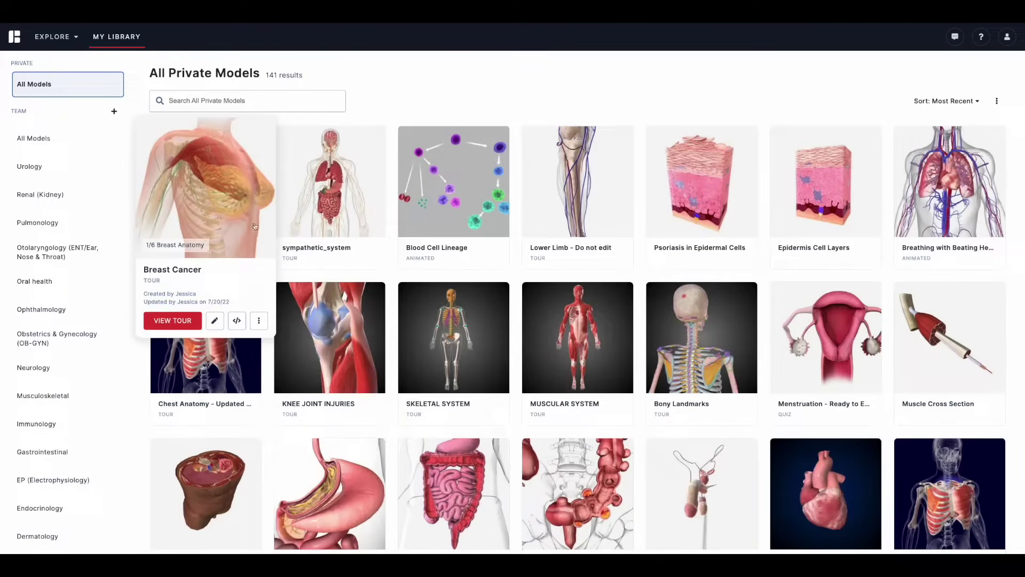
pyautogui.click(259, 320)
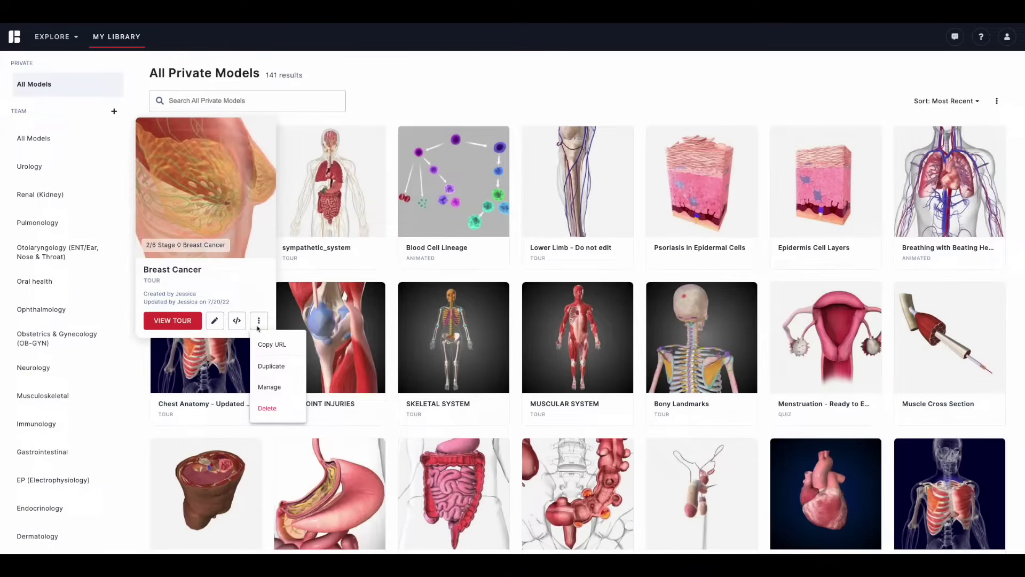
pyautogui.click(277, 387)
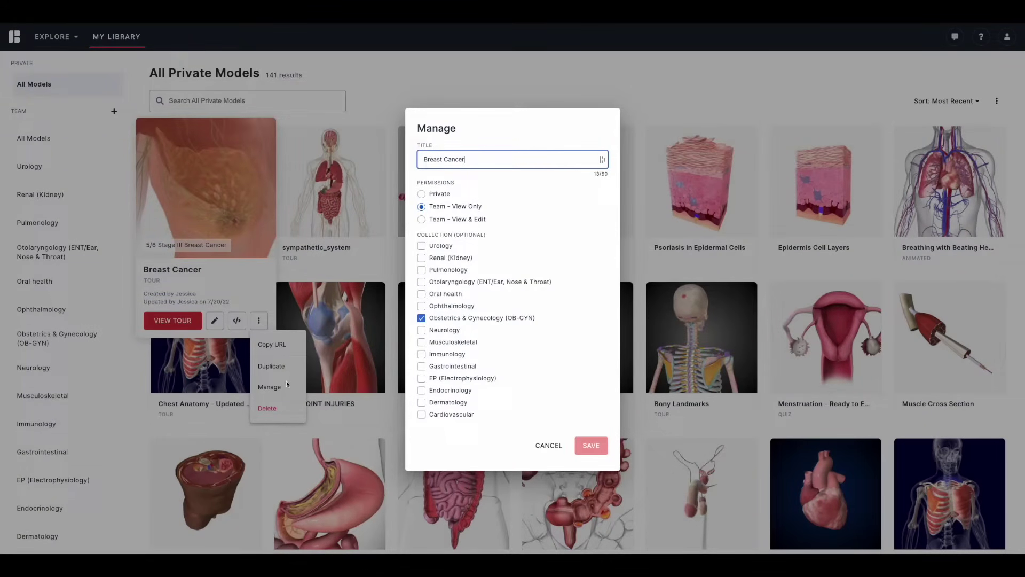
# Dismiss the Manage settings without saving and open the Breast Cancer tour in Human Studio for customization
pyautogui.click(543, 444)
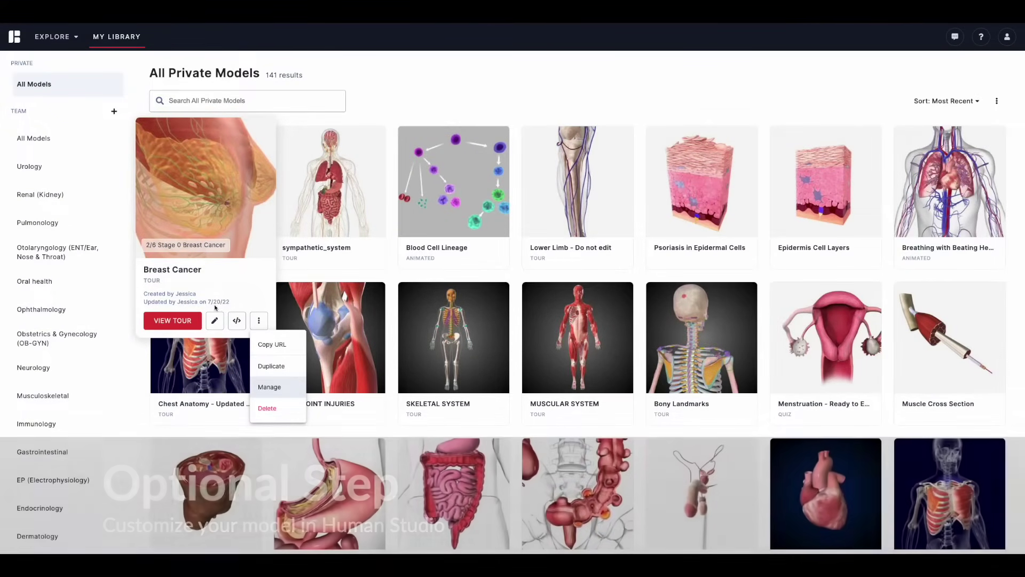
pyautogui.click(214, 321)
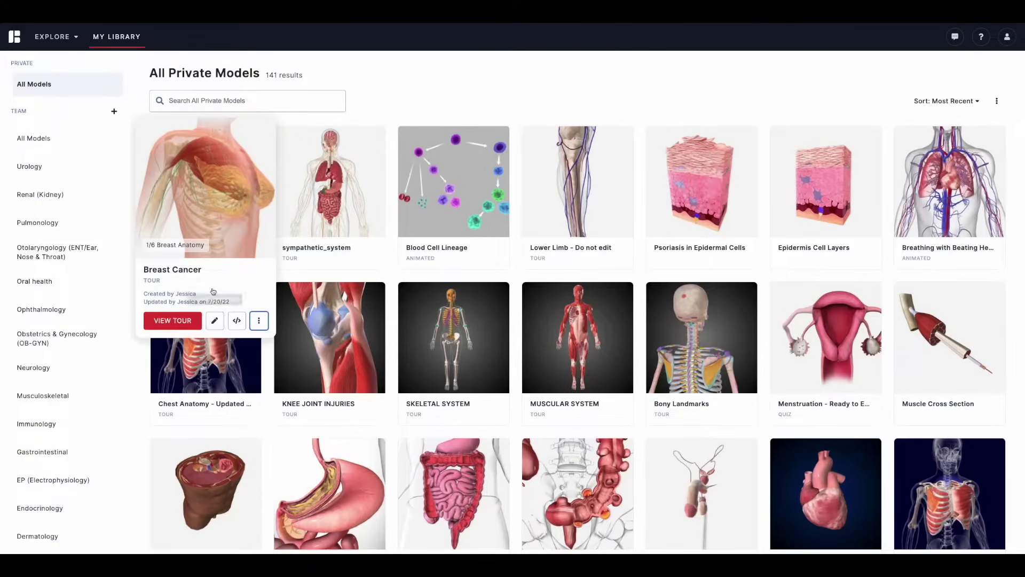
pyautogui.click(217, 207)
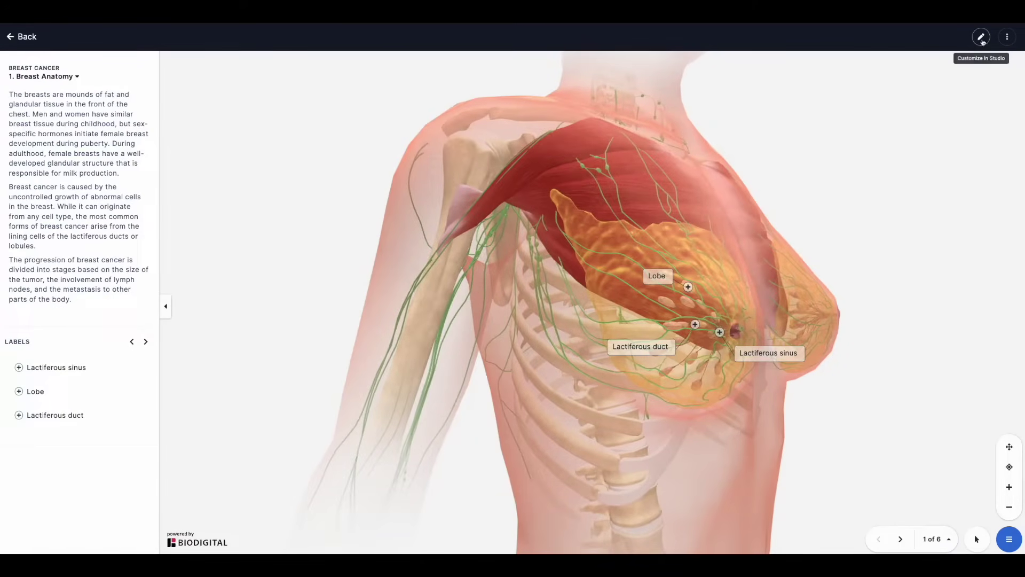
pyautogui.click(981, 37)
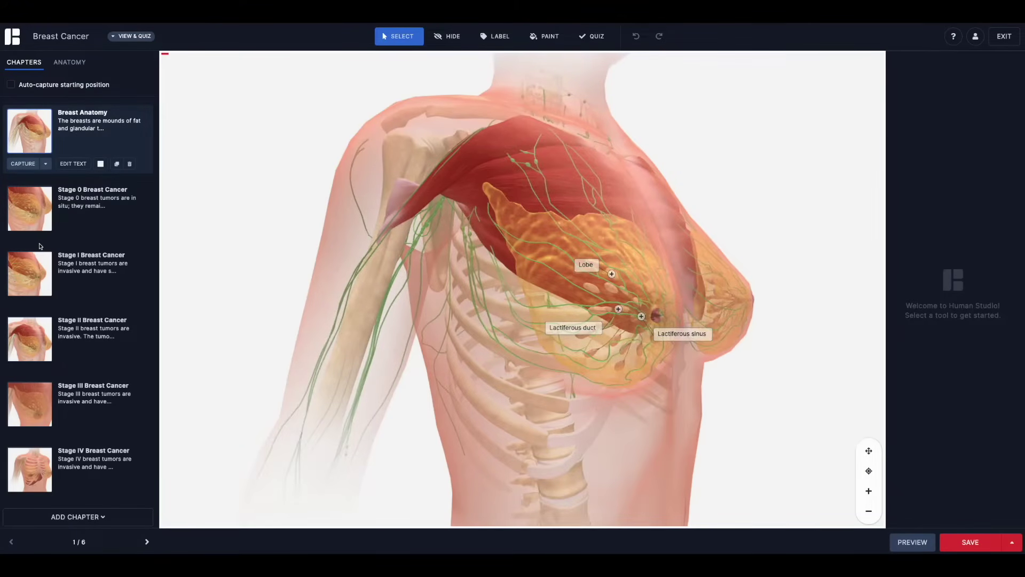
# Review the tour's chapters and browse the Cardiology and Dentistry models offered for importing chapters, without importing any
pyautogui.scroll(-1, 41, 246)
pyautogui.scroll(1, 41, 246)
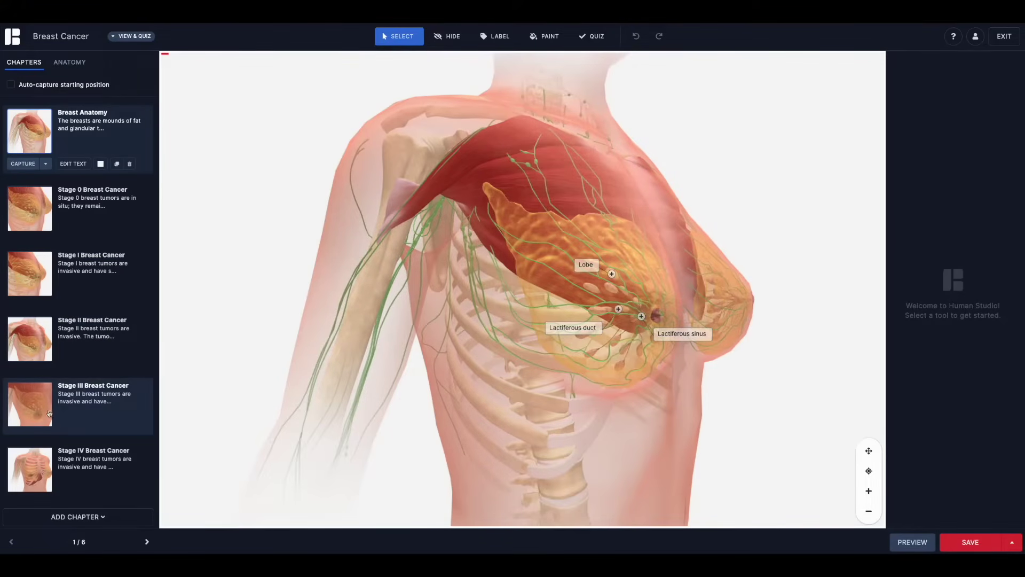
pyautogui.click(87, 517)
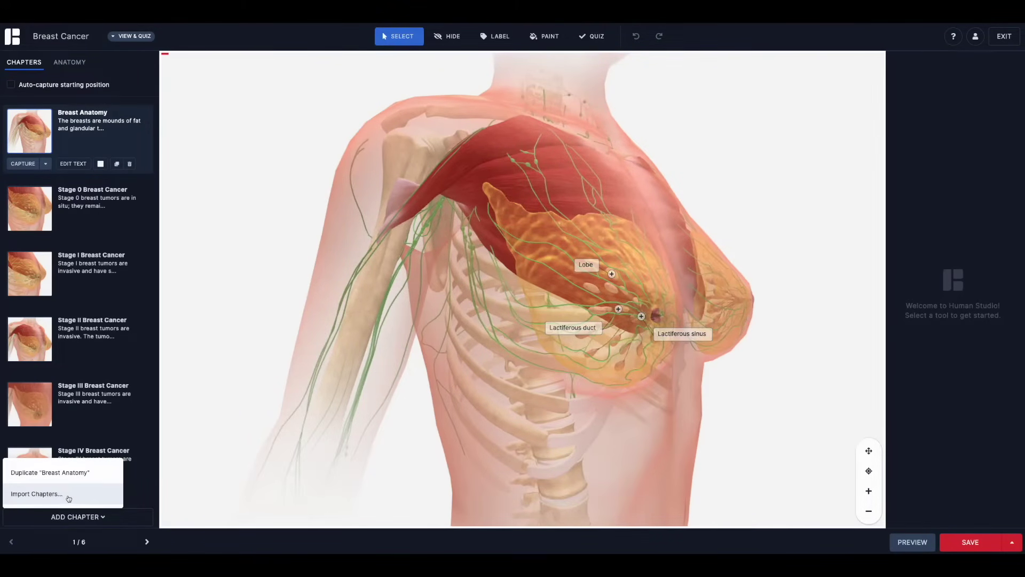
pyautogui.click(71, 498)
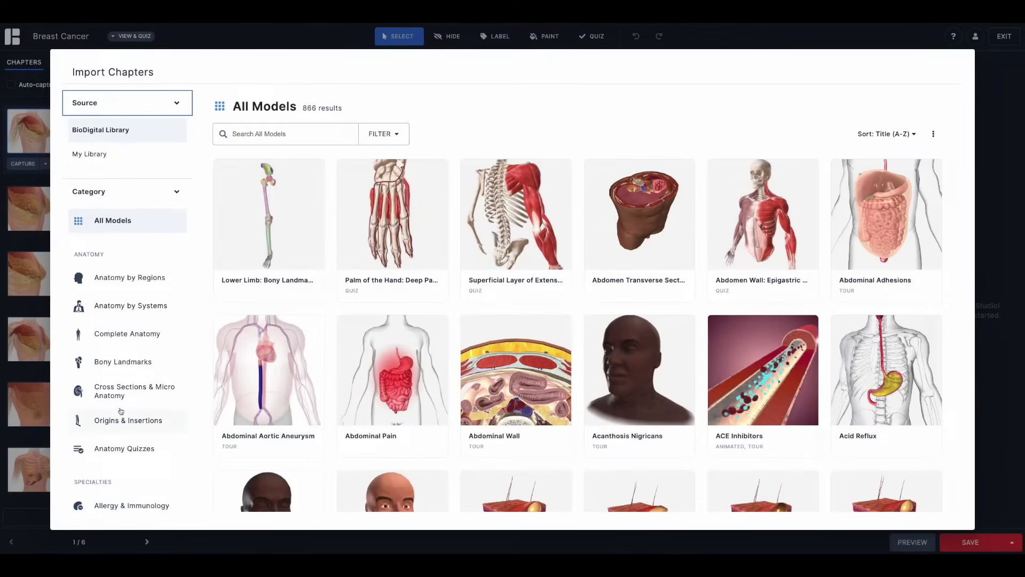
pyautogui.scroll(-3, 120, 411)
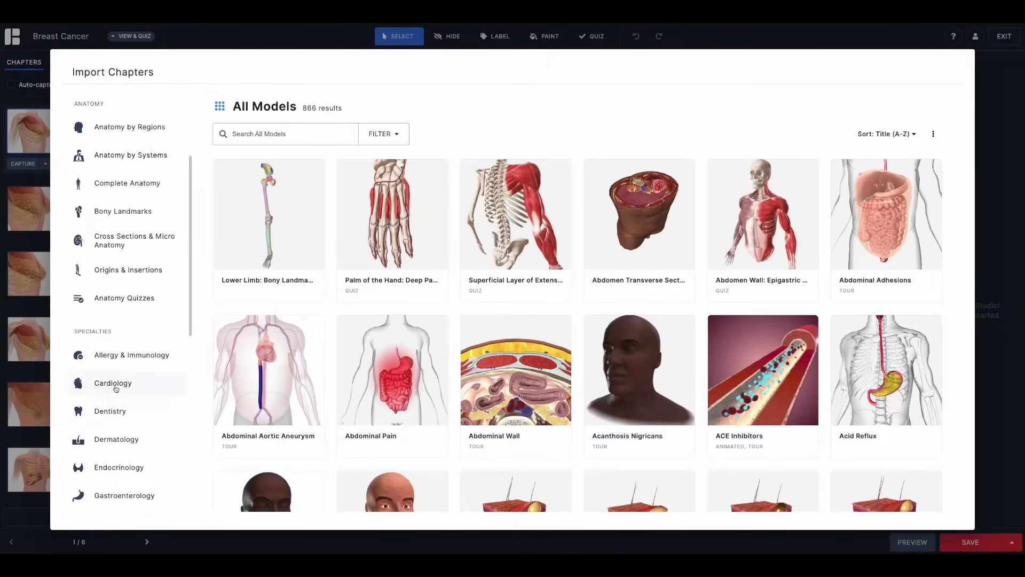
pyautogui.click(114, 387)
pyautogui.click(111, 412)
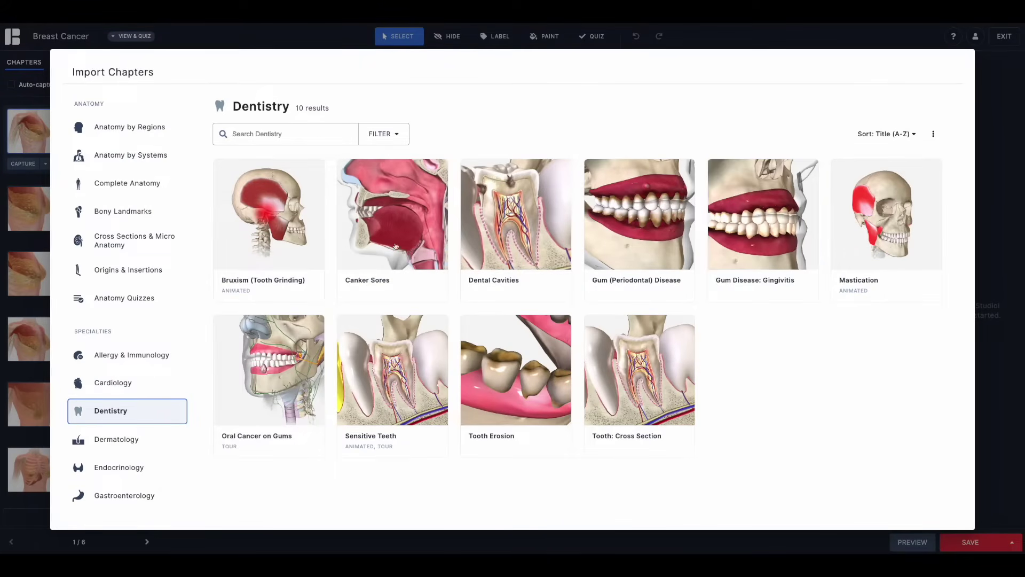
pyautogui.moveTo(390, 245)
pyautogui.click(982, 264)
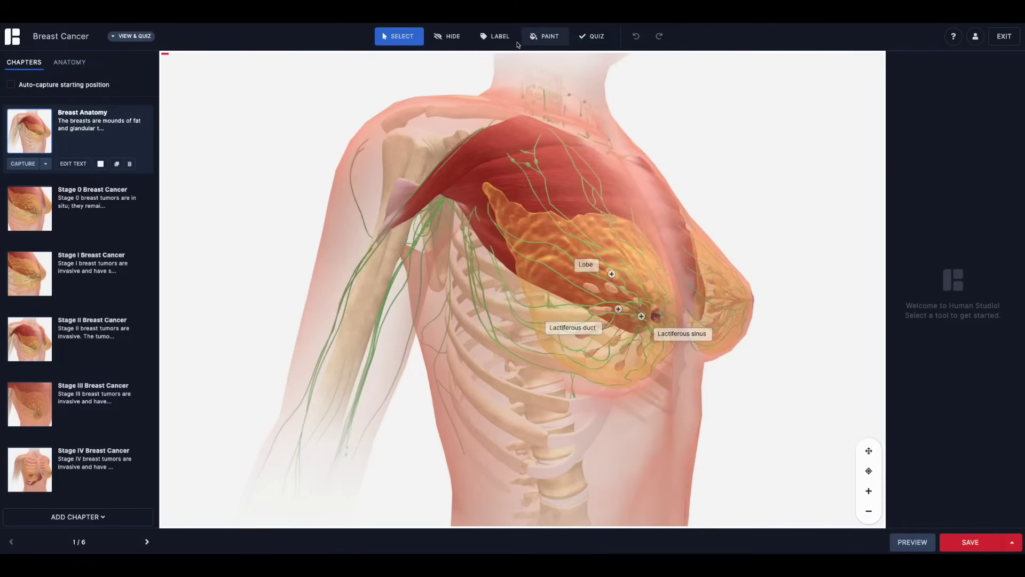
# Examine the Label, Paint, and Quiz tools for the Breast Anatomy chapter, including the available question types and existing labels
pyautogui.click(494, 38)
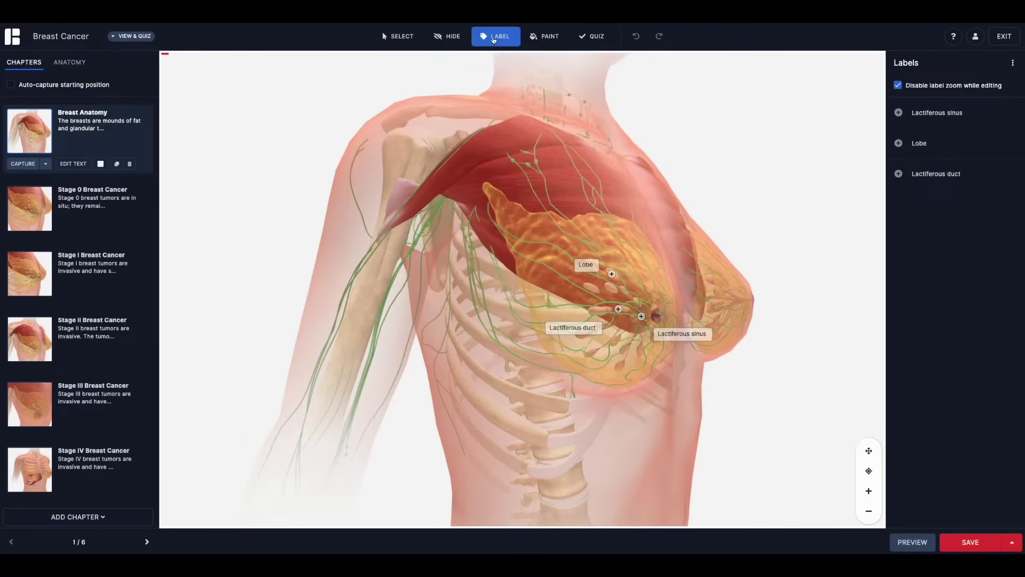
pyautogui.moveTo(929, 121)
pyautogui.click(549, 43)
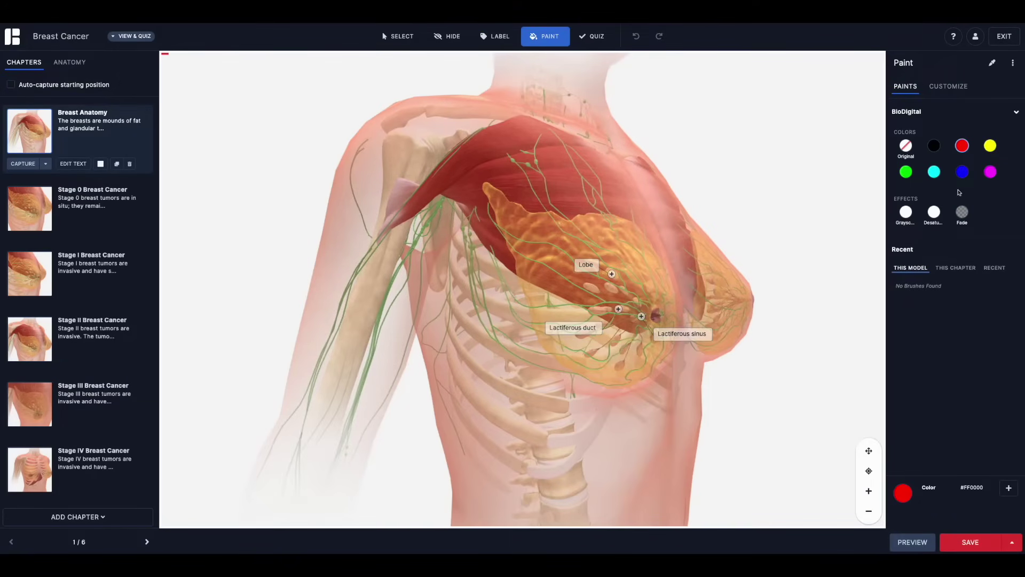
pyautogui.click(599, 42)
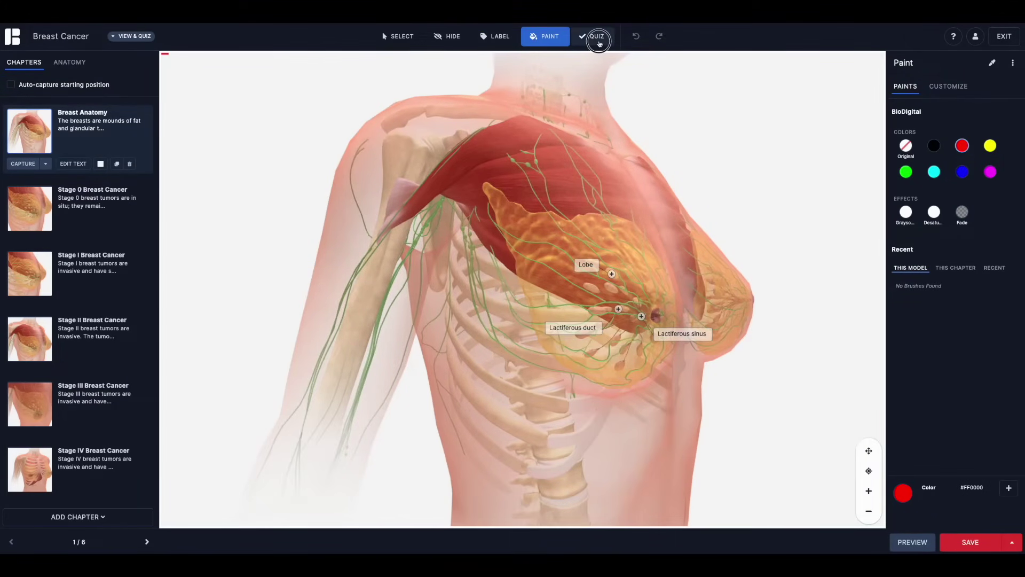
pyautogui.click(940, 92)
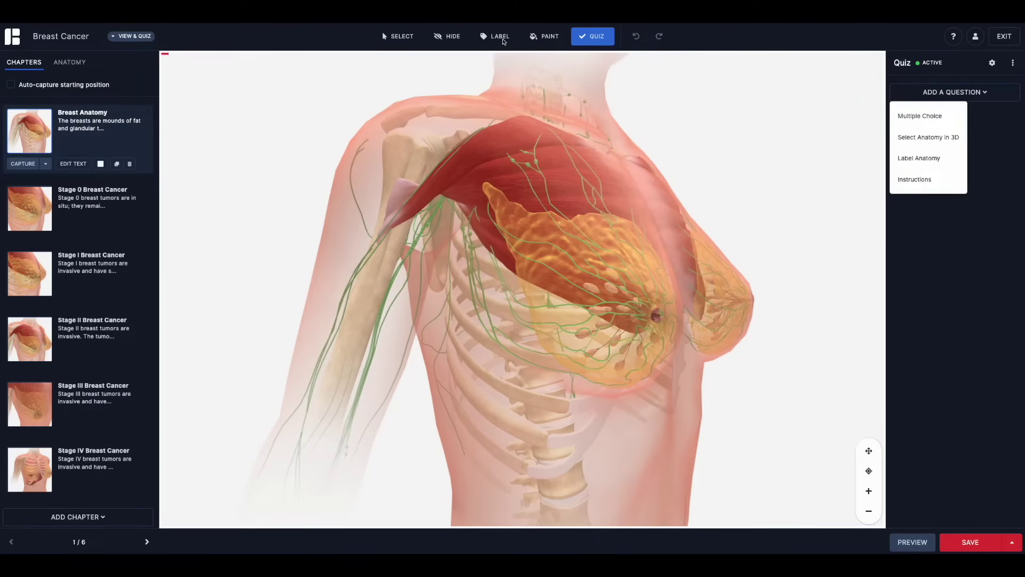
pyautogui.click(497, 38)
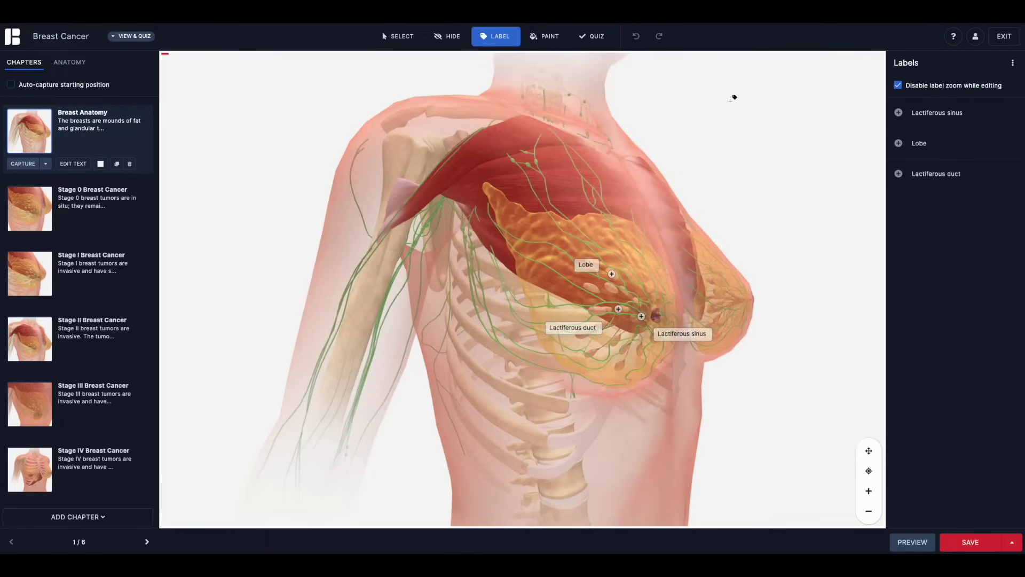
pyautogui.click(919, 118)
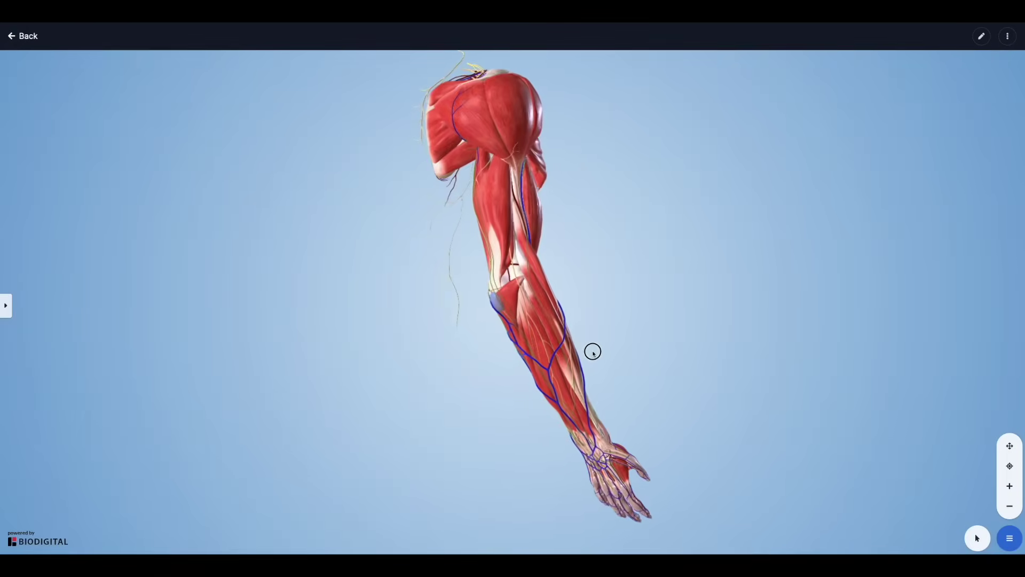
# Rotate the example arm, cervical burst fracture, gastric anatomy, head and neck, and spine models to view their customizations
pyautogui.moveTo(593, 352); pyautogui.dragTo(616, 348)
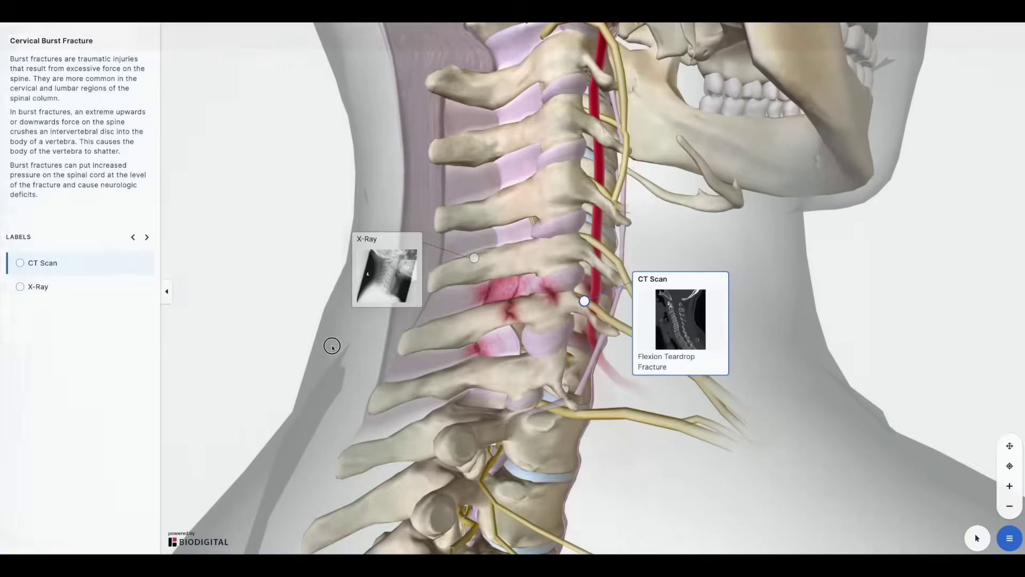
pyautogui.moveTo(332, 345)
pyautogui.mouseDown()
pyautogui.moveTo(379, 346)
pyautogui.moveTo(316, 345)
pyautogui.mouseUp()
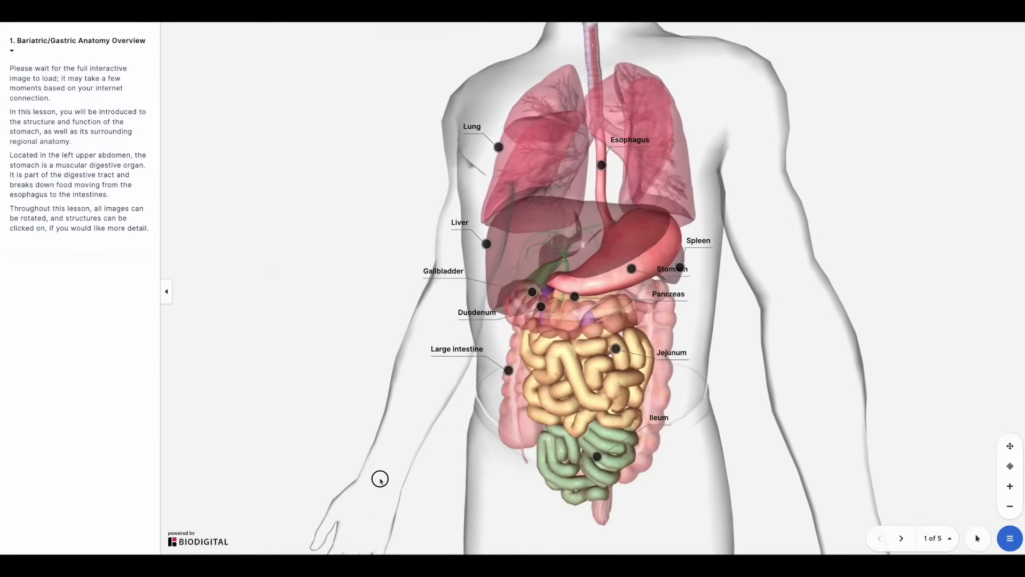
pyautogui.moveTo(381, 479); pyautogui.dragTo(406, 479)
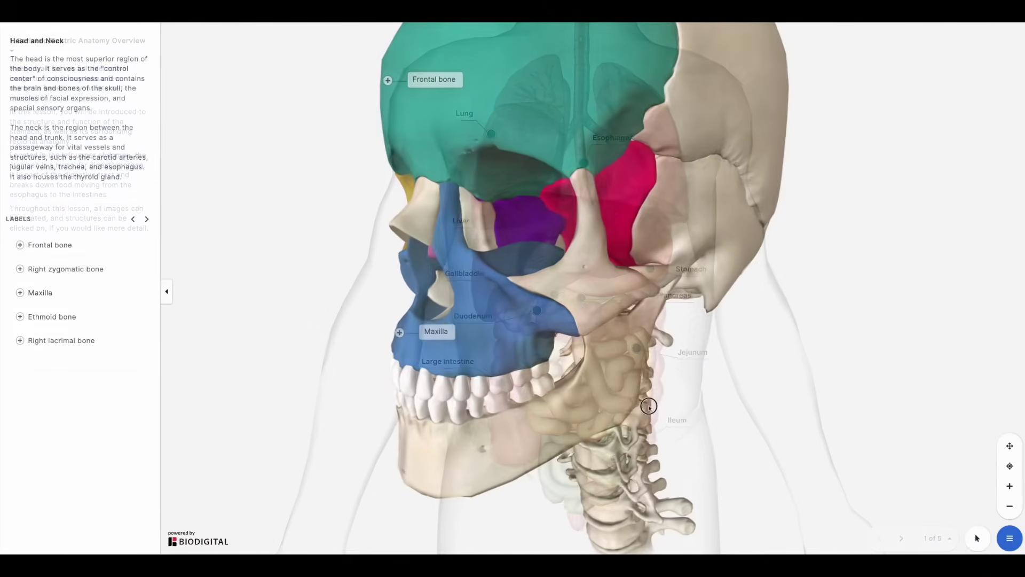
pyautogui.moveTo(649, 407); pyautogui.dragTo(720, 406)
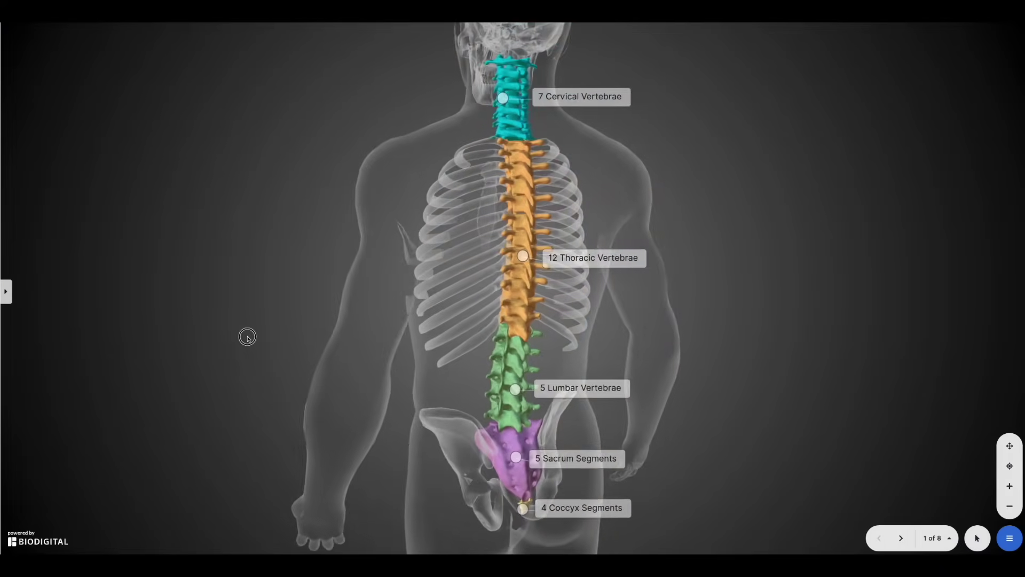
pyautogui.moveTo(247, 337); pyautogui.dragTo(218, 331)
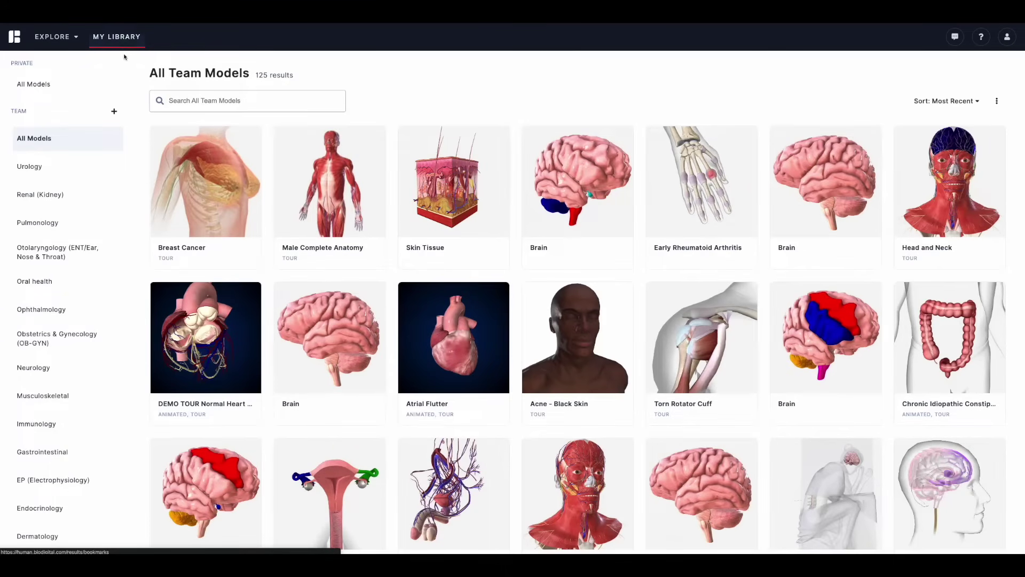
# Open the Breast Cancer tour from the team models in My Library and display its URL and publishing options
pyautogui.moveTo(203, 175)
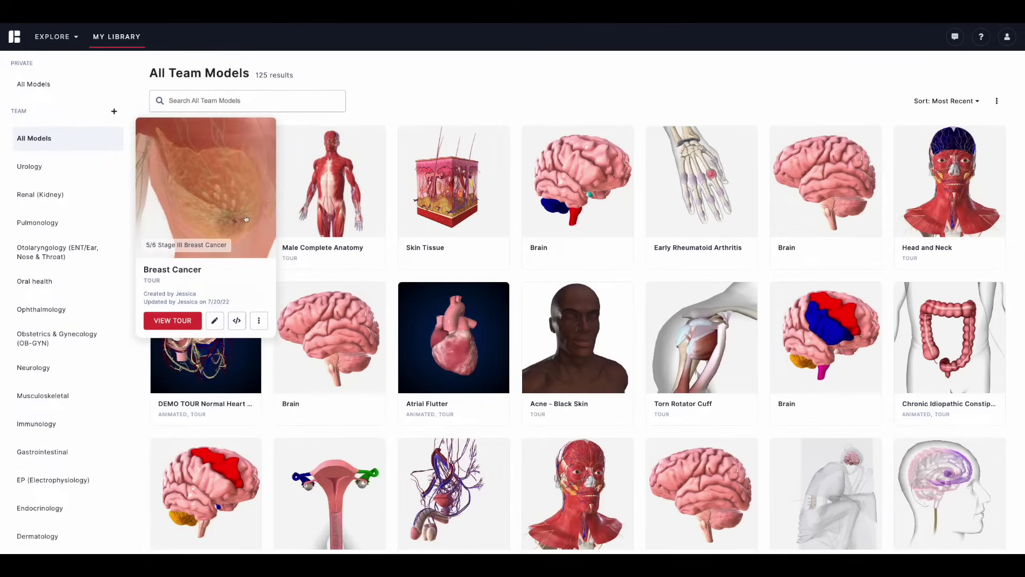
pyautogui.click(242, 213)
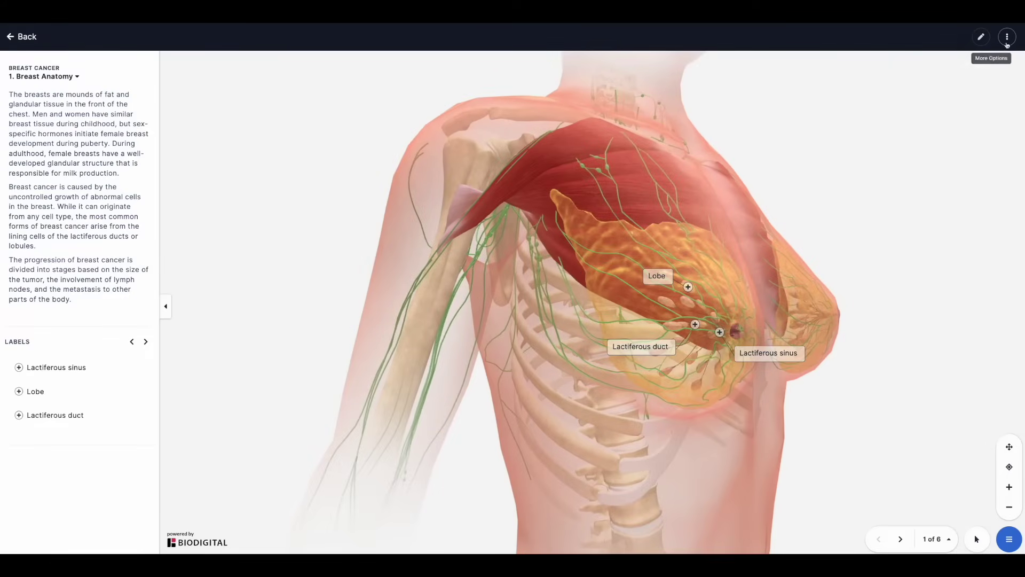
pyautogui.click(1007, 43)
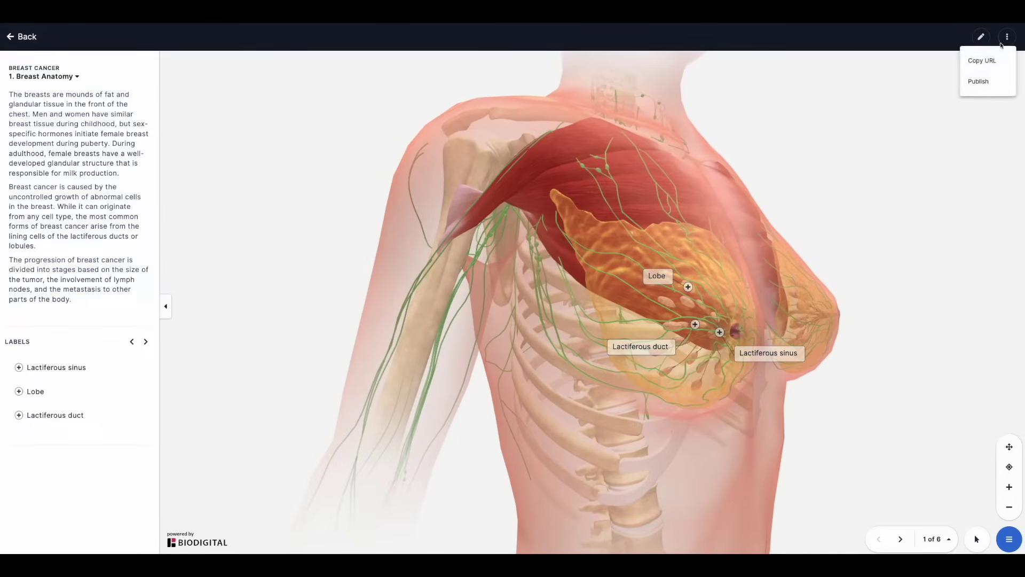
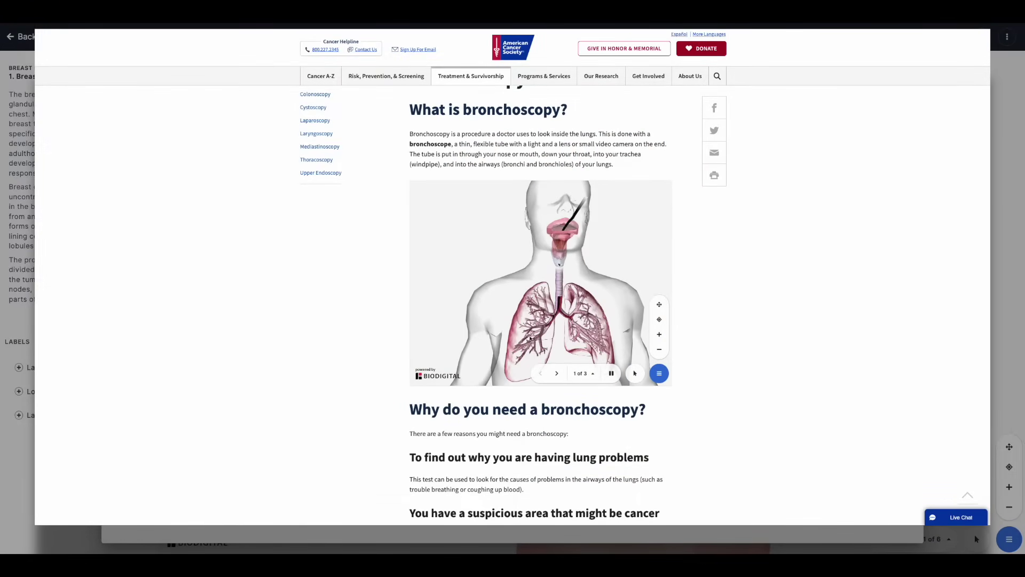
# Advance through the chapters of the bronchoscopy model embedded on the American Cancer Society web page
pyautogui.click(556, 374)
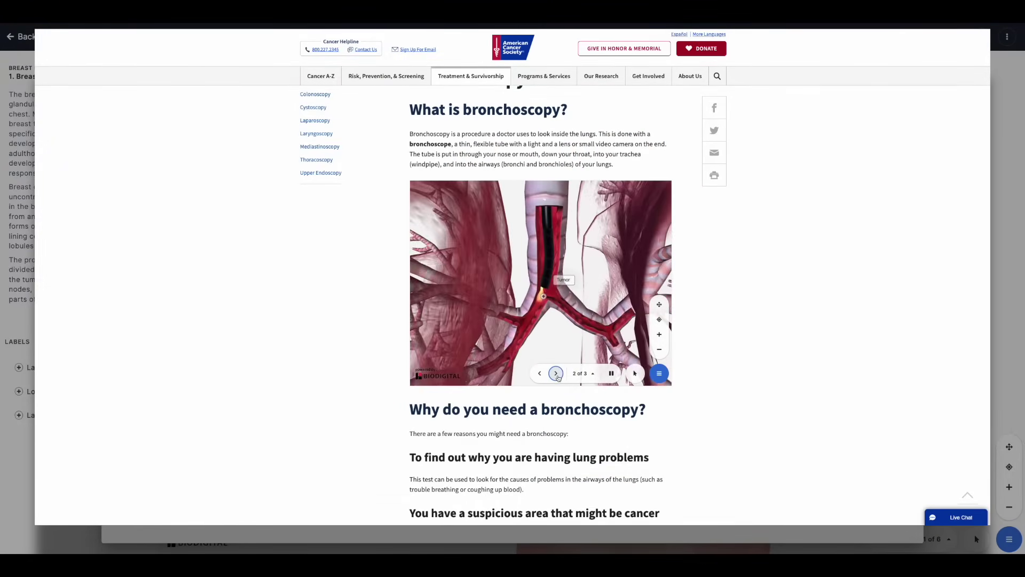
pyautogui.click(556, 373)
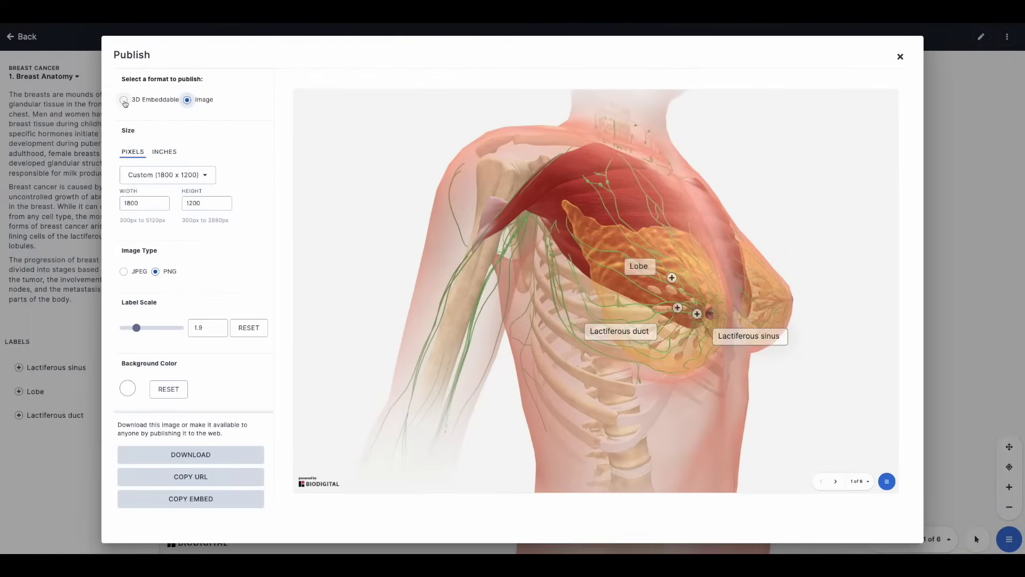
# Set the Breast Cancer tour's publishing format to 3D Embeddable and load its interactive preview, skipping the tutorial
pyautogui.click(123, 100)
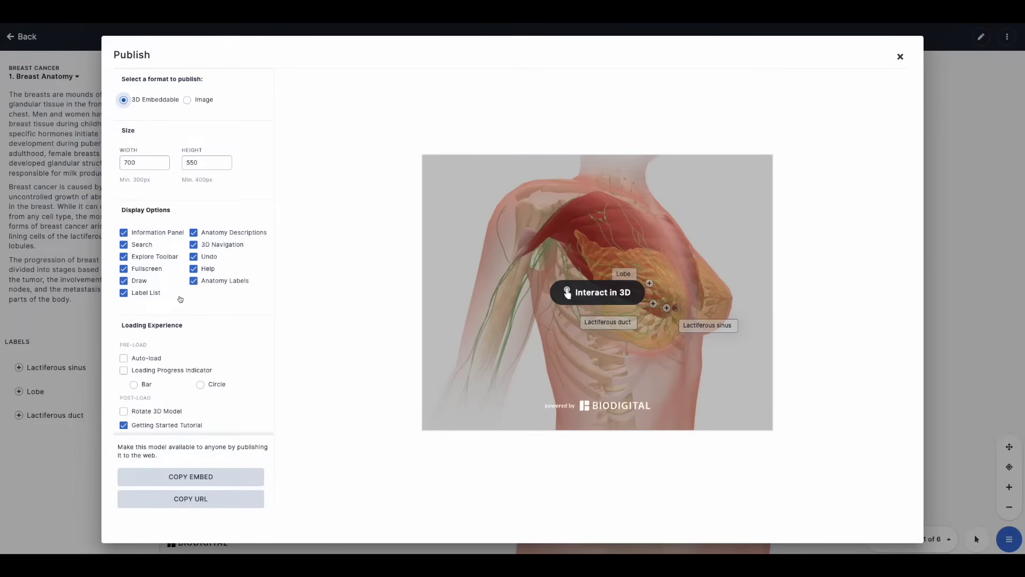
pyautogui.click(578, 293)
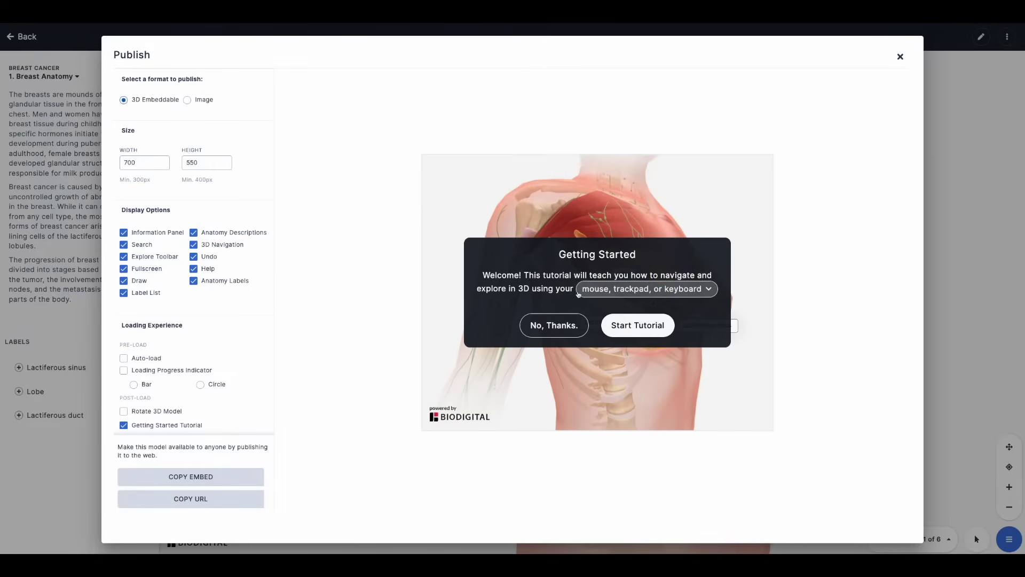
pyautogui.click(554, 325)
pyautogui.moveTo(566, 327)
pyautogui.mouseDown()
pyautogui.moveTo(542, 325)
pyautogui.moveTo(586, 327)
pyautogui.moveTo(559, 328)
pyautogui.mouseUp()
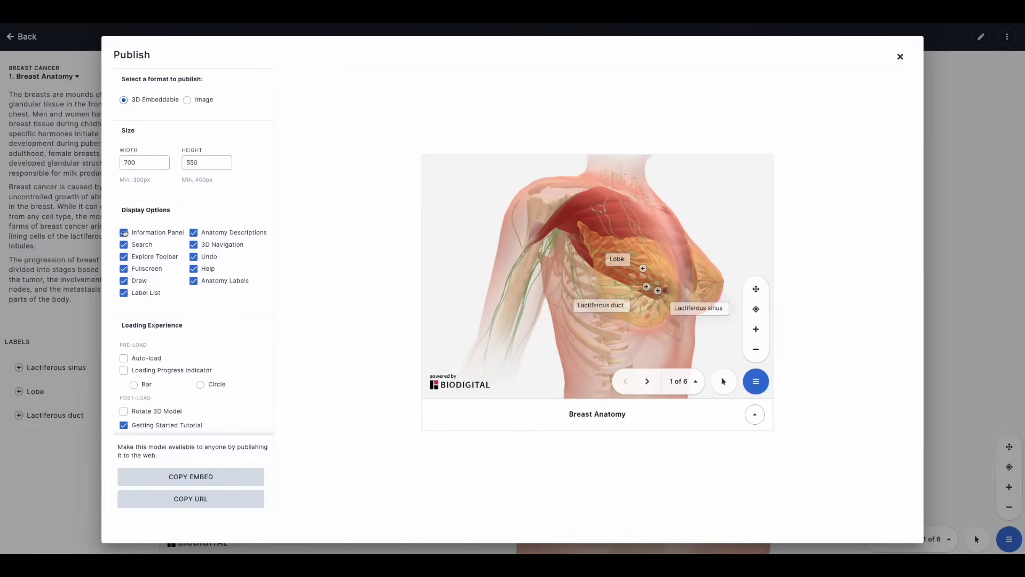
# Preview the 3D embed with the Information Panel disabled, and re-enable the panel and reload the preview without the tutorial
pyautogui.click(124, 233)
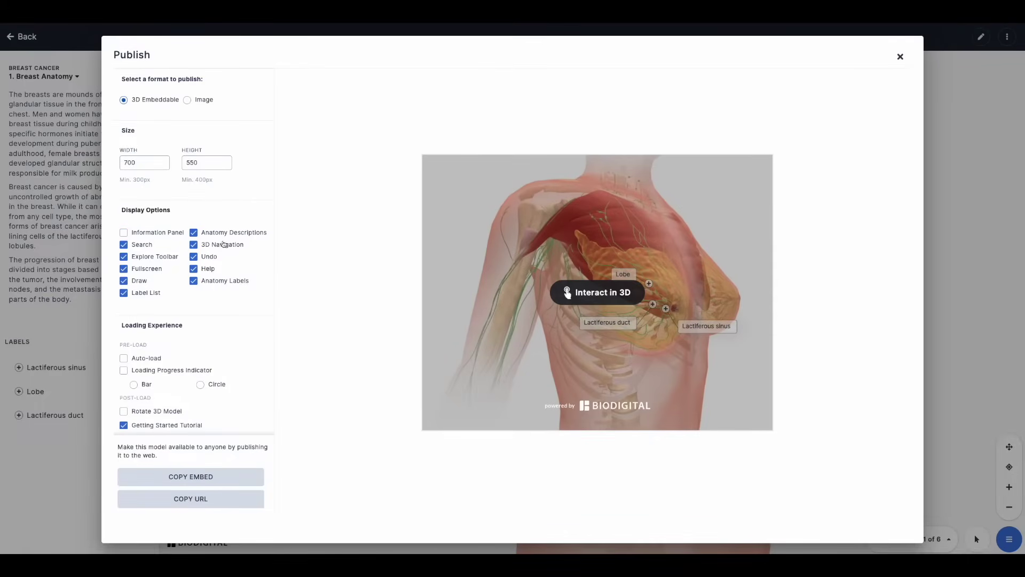
pyautogui.click(547, 300)
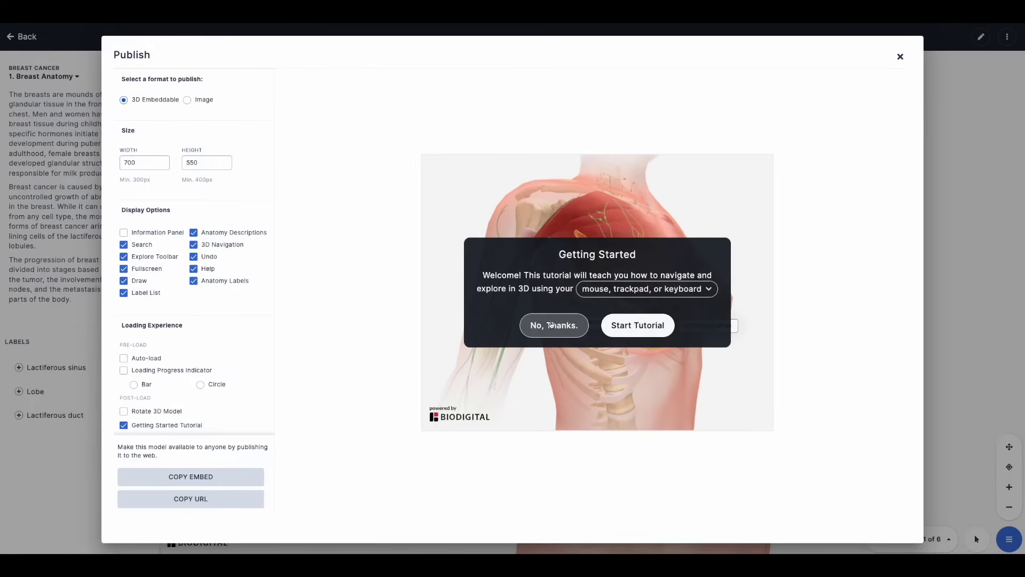
pyautogui.click(552, 325)
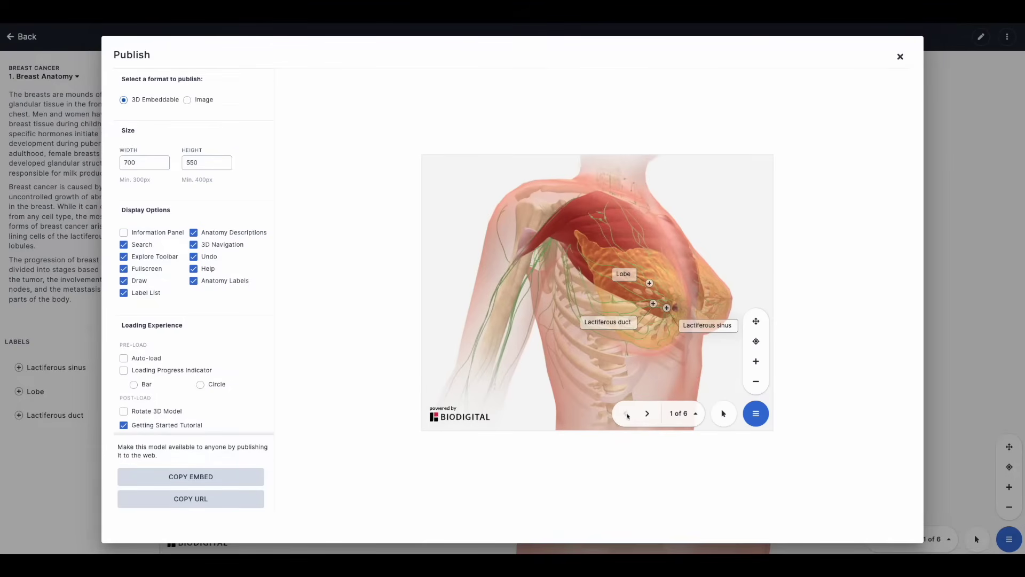
pyautogui.click(124, 233)
pyautogui.click(556, 293)
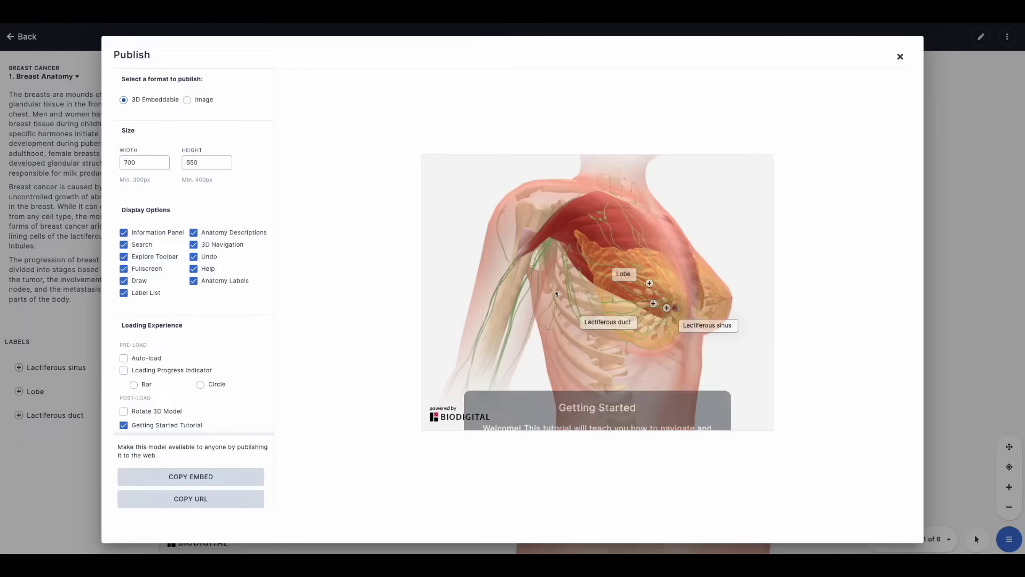
pyautogui.click(551, 323)
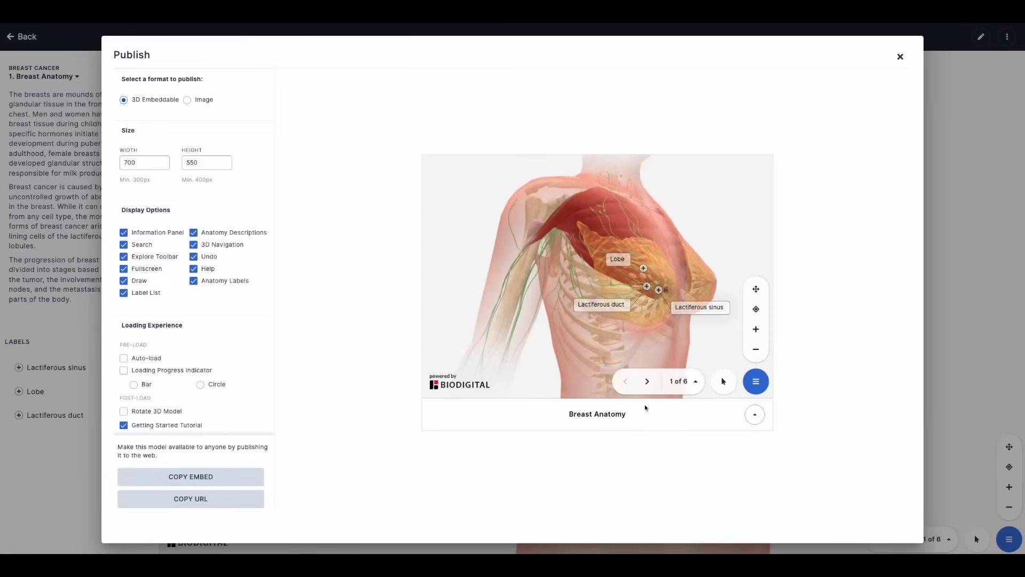
# Expand the Breast Anatomy description in the embed preview to view its text, and collapse it again
pyautogui.click(754, 414)
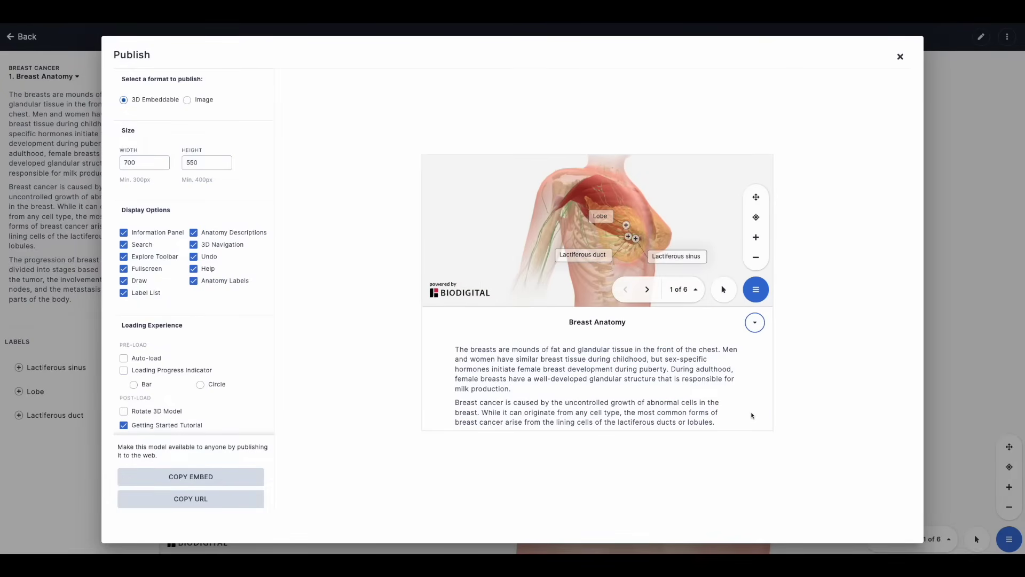
pyautogui.click(754, 322)
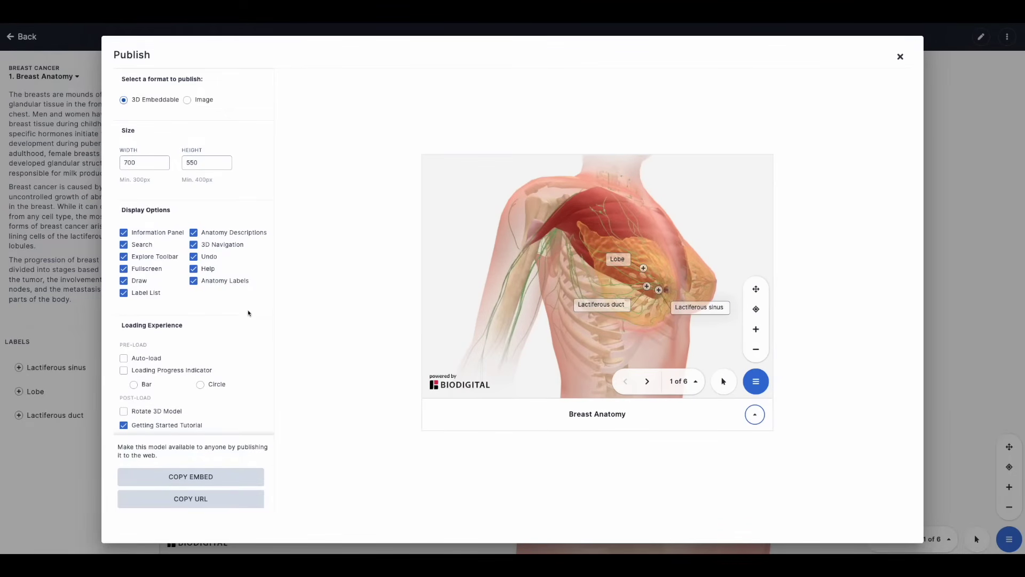
# Review the embed's loading experience options and copy both the embed code and the URL of the 3D Breast Cancer tour
pyautogui.scroll(-1, 227, 349)
pyautogui.scroll(-1, 227, 349)
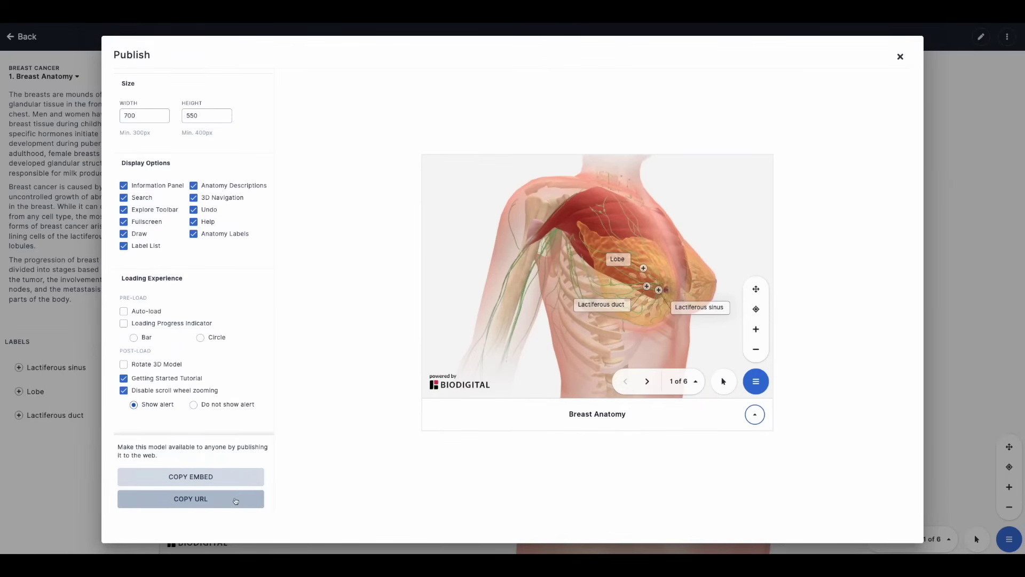
pyautogui.click(236, 477)
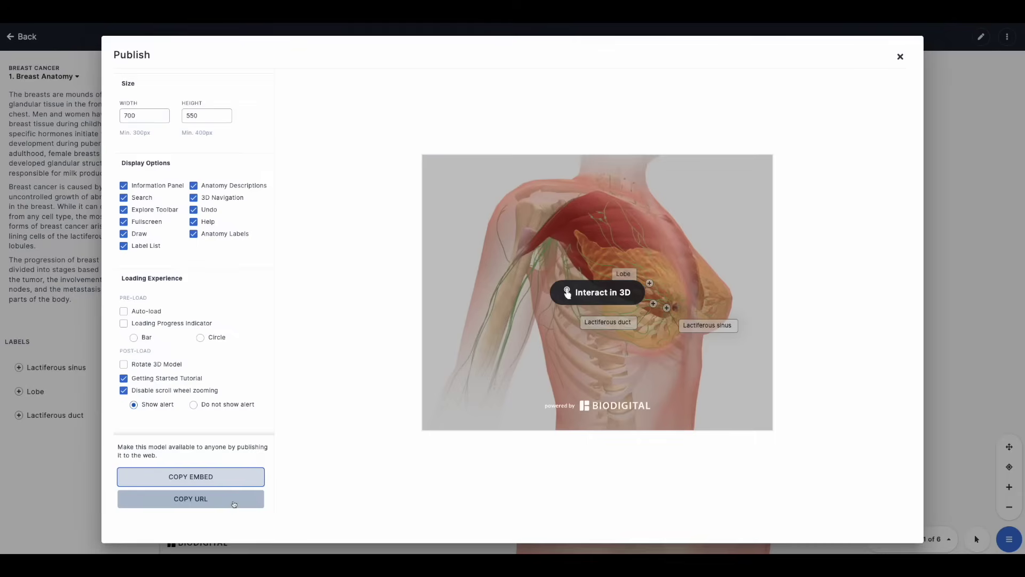
pyautogui.click(234, 499)
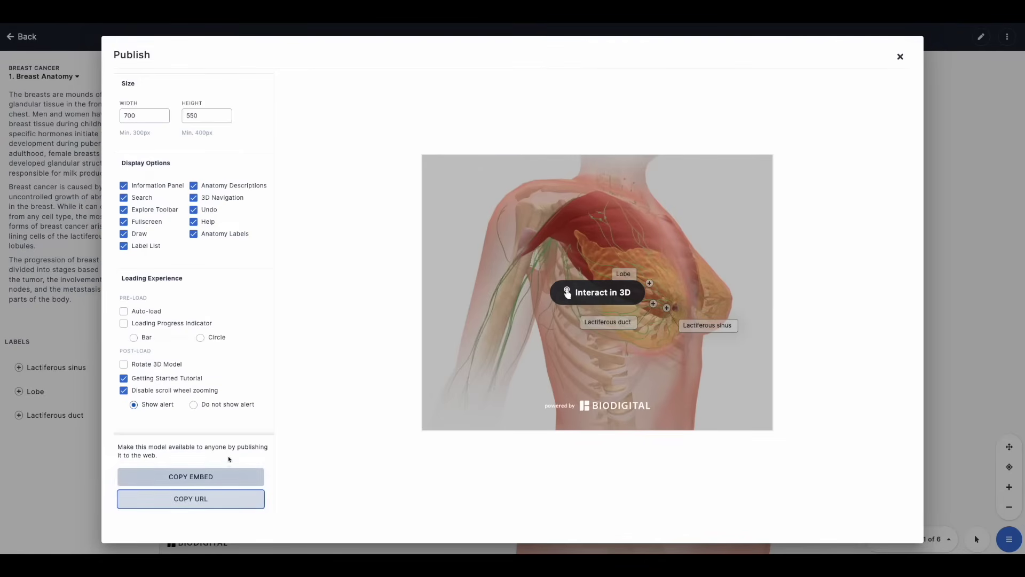
# Switch the publishing format to Image, view the preset pixel sizes, and set the label scale to 2.4
pyautogui.scroll(1, 230, 365)
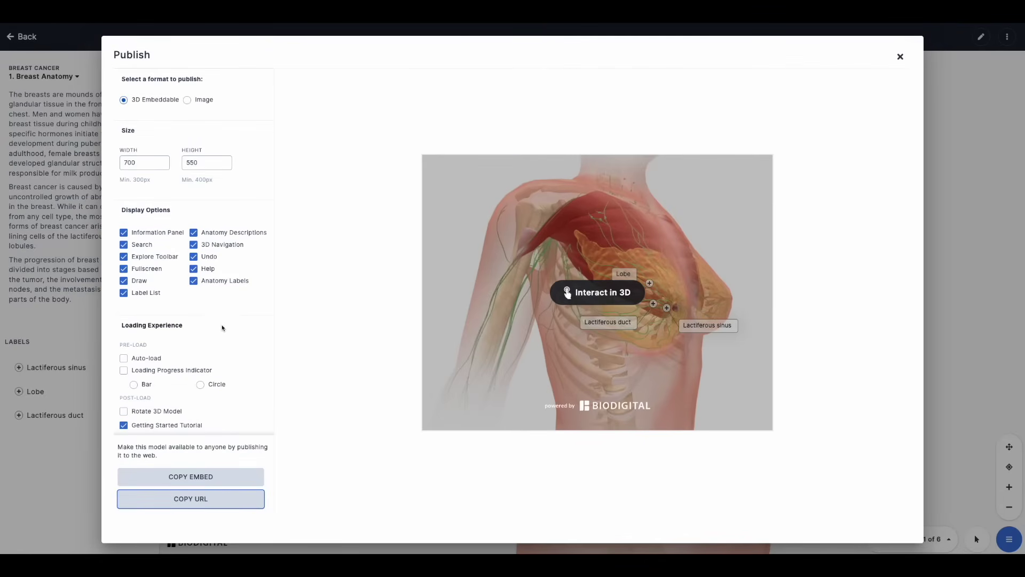
pyautogui.click(187, 101)
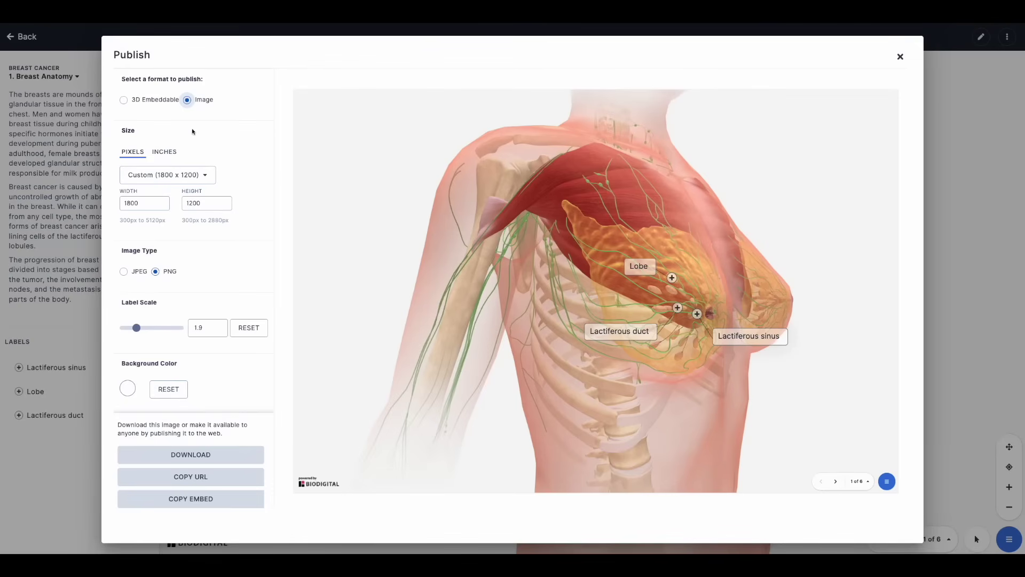
pyautogui.click(206, 175)
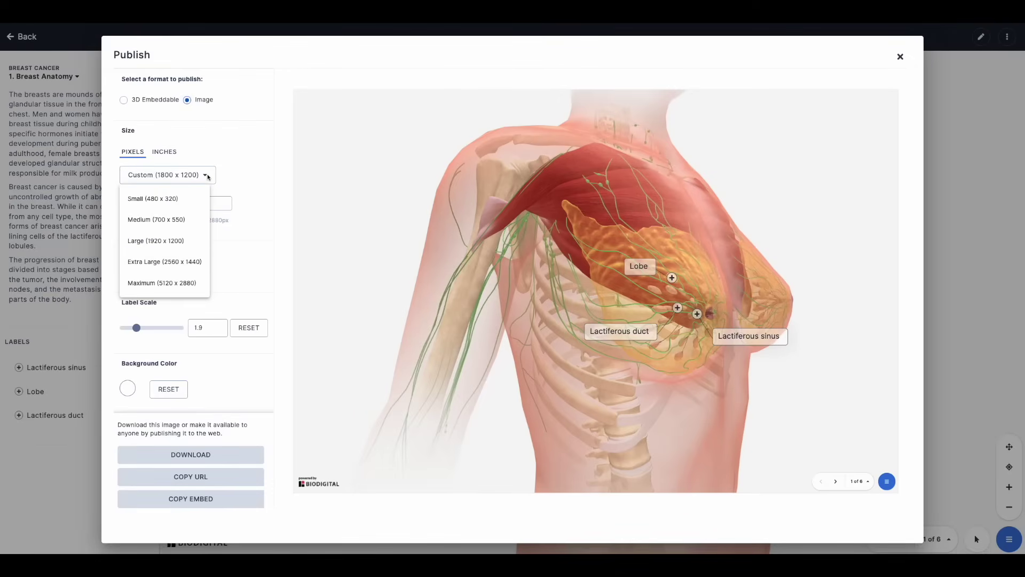
pyautogui.click(137, 330)
pyautogui.moveTo(137, 329); pyautogui.dragTo(143, 329)
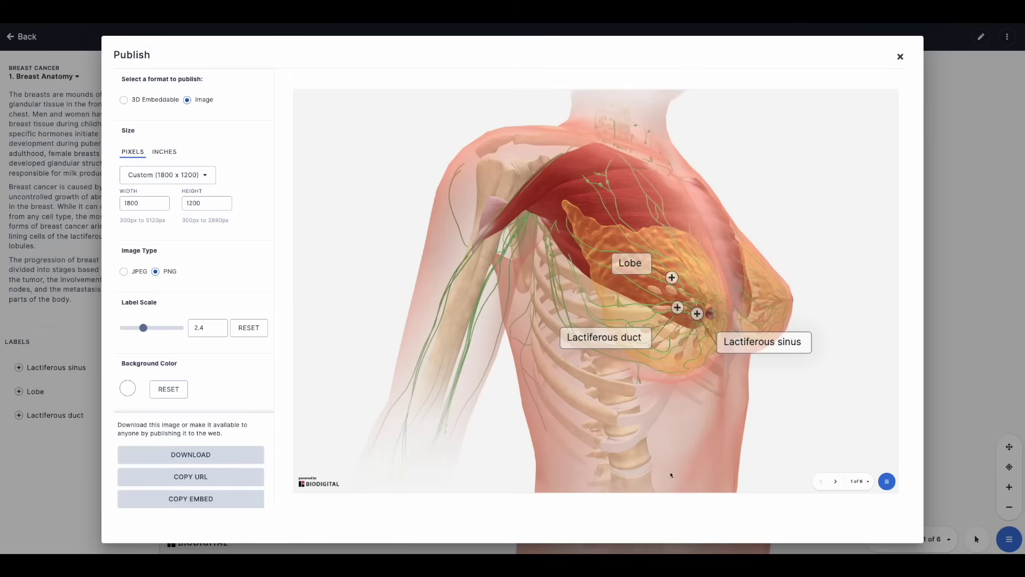
# Hide the anatomy labels in the image preview and download the 1800 x 1200 PNG
pyautogui.click(886, 481)
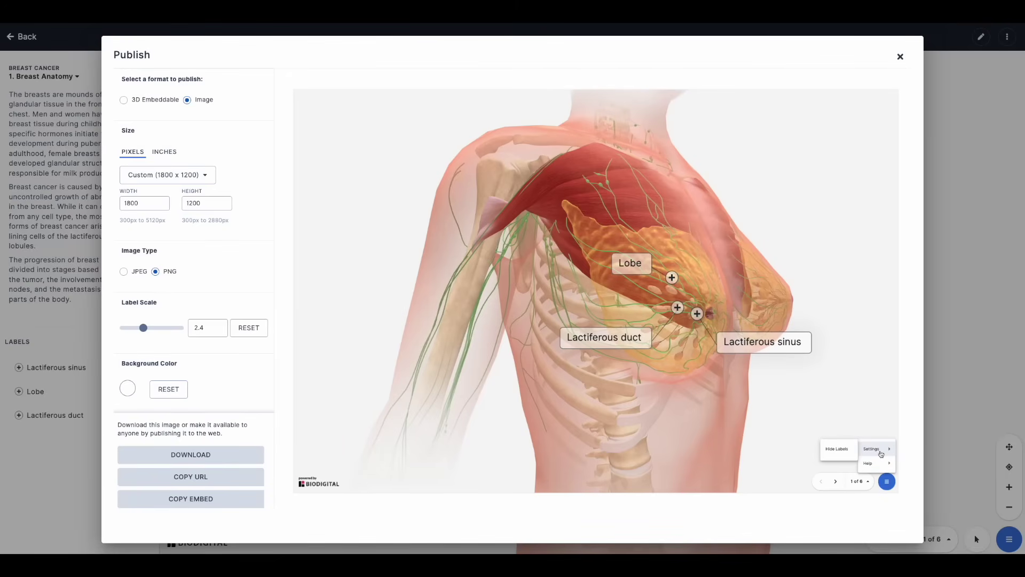
pyautogui.click(849, 452)
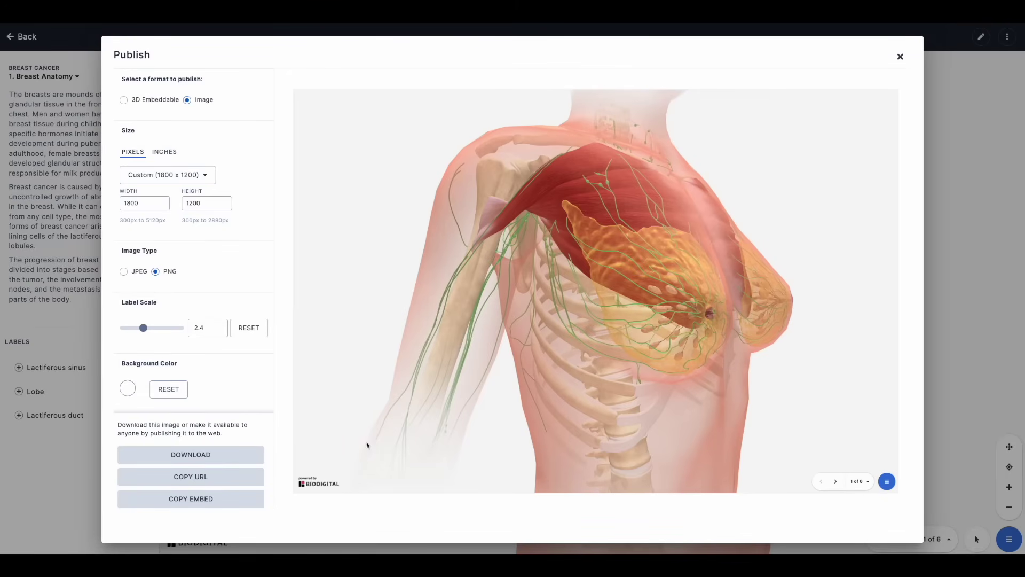
pyautogui.click(230, 454)
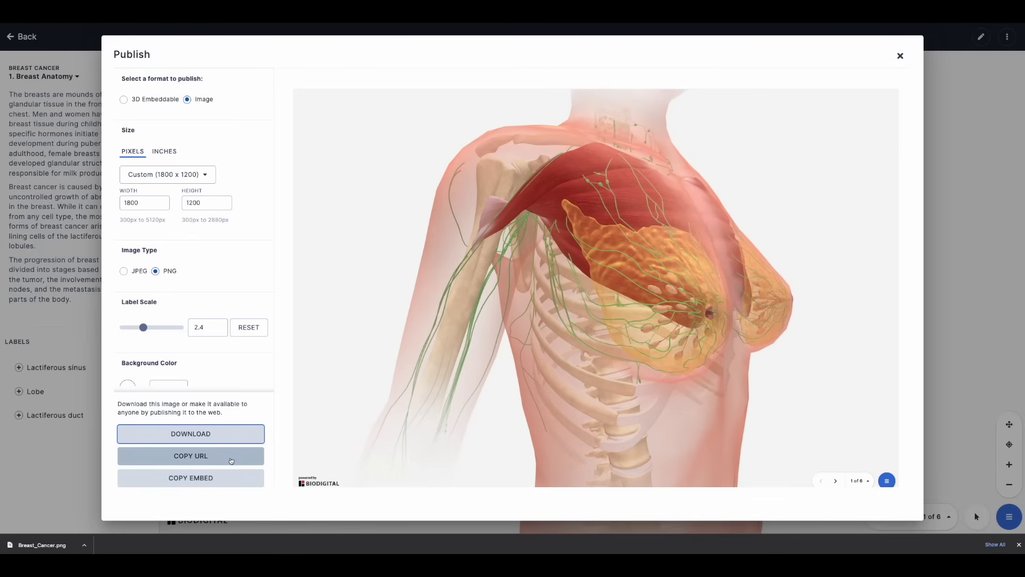
# Set the publishing format back to 3D Embeddable and close the Publish dialog
pyautogui.click(123, 100)
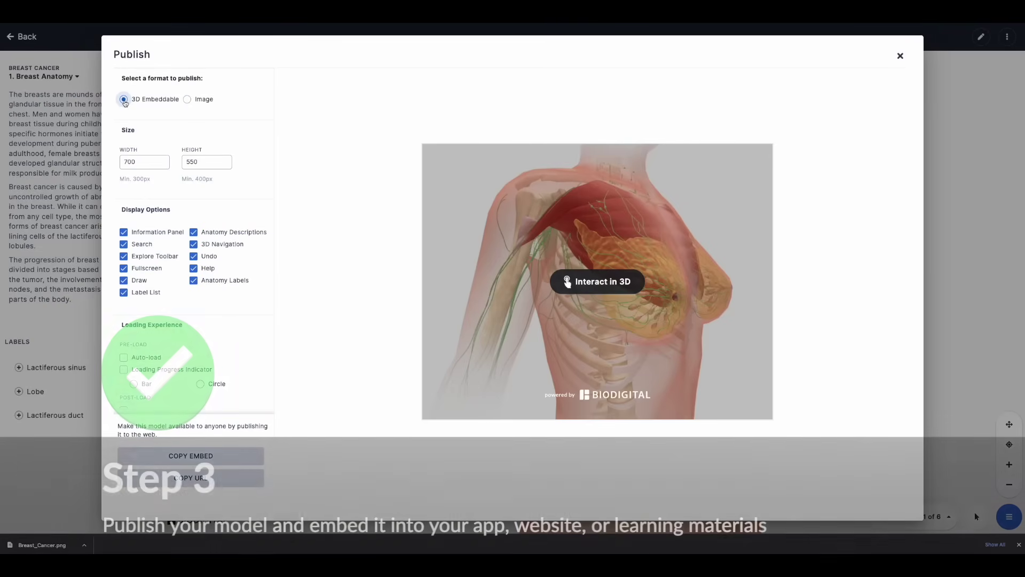
pyautogui.click(900, 59)
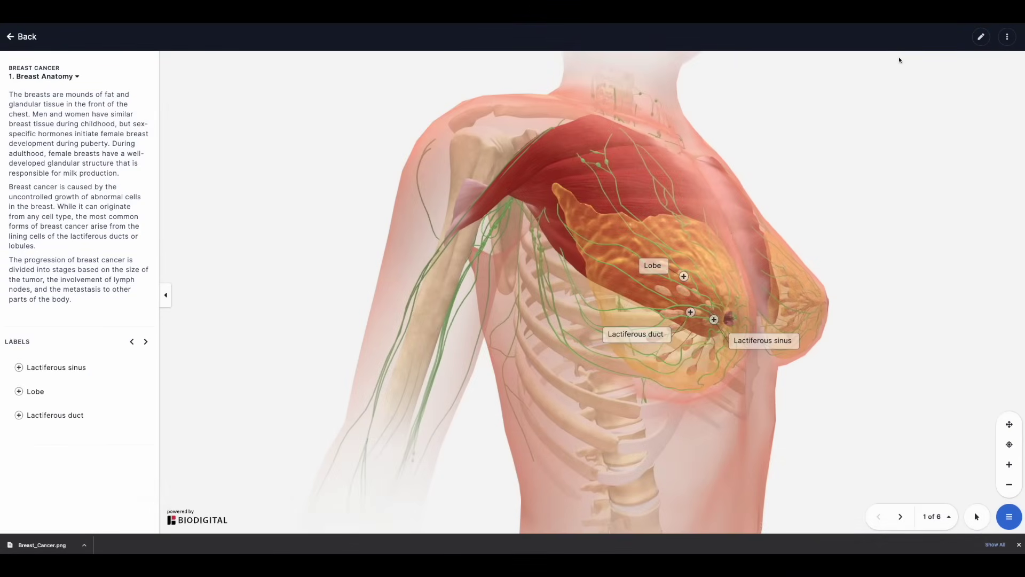